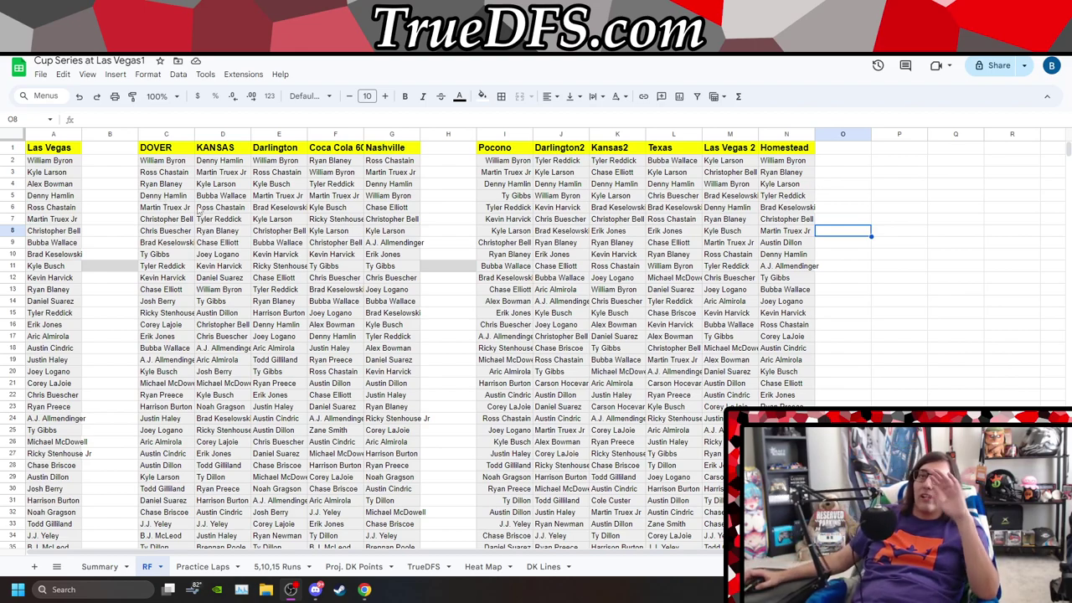
- Search the RF sheet for "BY" to compare that driver across the race columns, and close the search
{"action": "scroll", "coordinate": [410, 254], "scroll_direction": "down", "scroll_amount": 1}
{"action": "scroll", "coordinate": [411, 253], "scroll_direction": "up", "scroll_amount": 1}
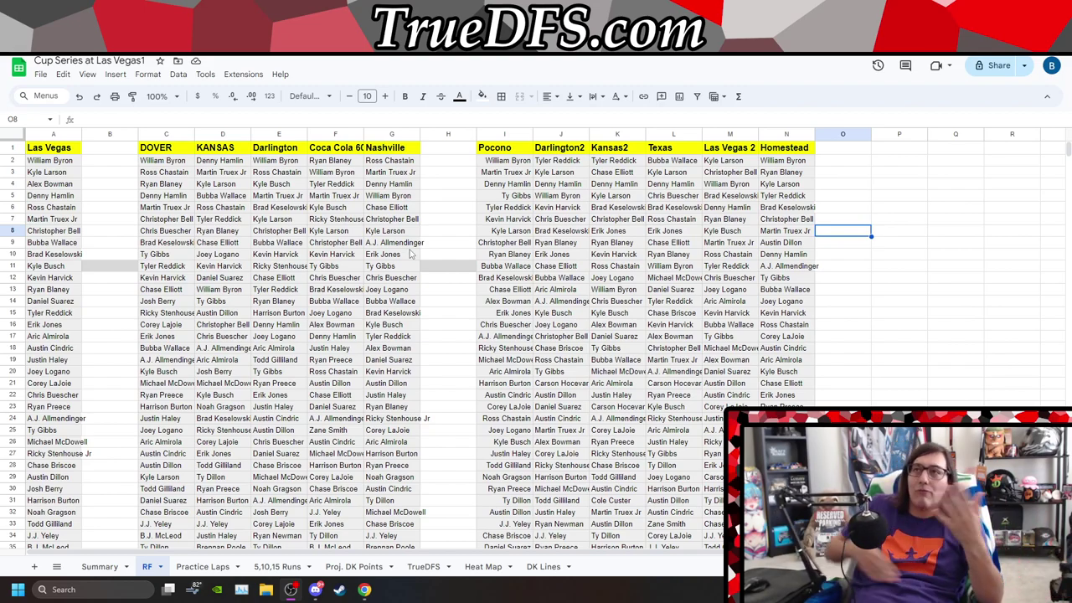
{"action": "left_click", "coordinate": [912, 208]}
{"action": "key", "text": "ctrl+f"}
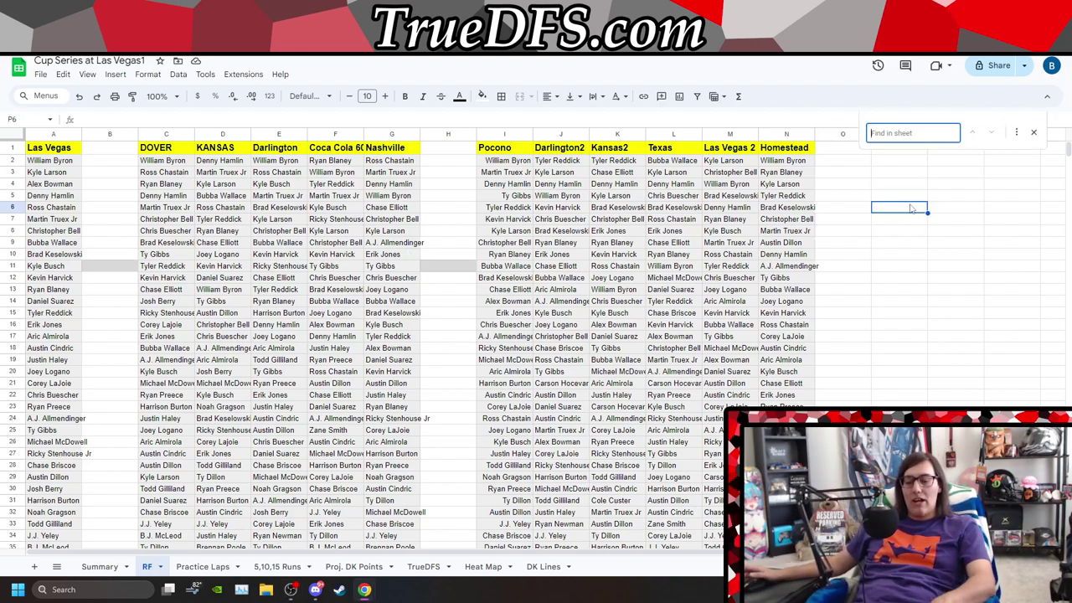
{"action": "type", "text": "BY"}
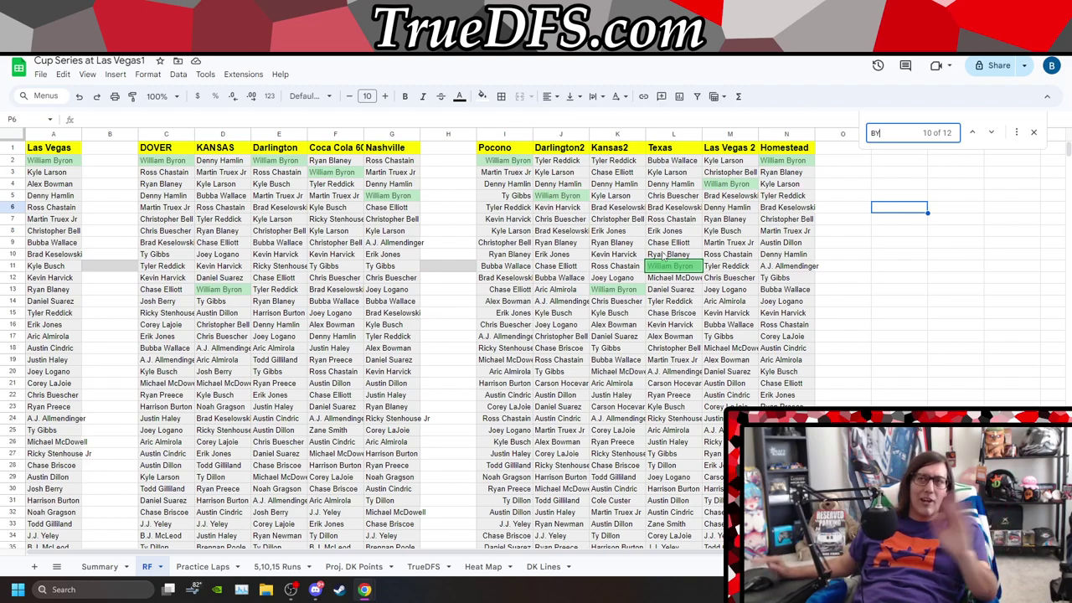
{"action": "left_click", "coordinate": [1036, 136]}
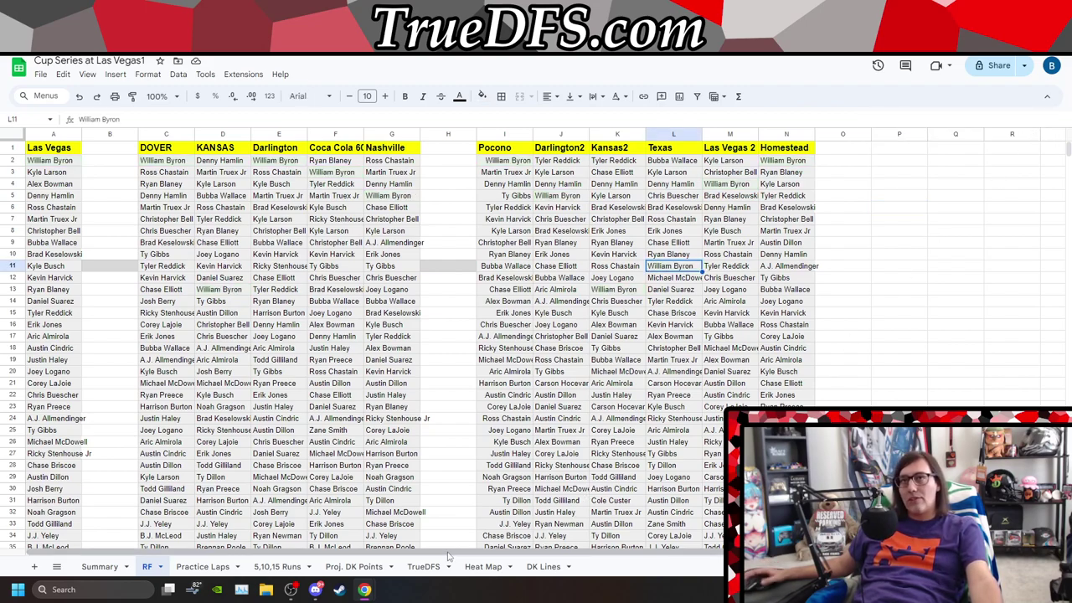
- View the Pocono through Homestead columns and search the sheet for "BY" again
{"action": "left_click_drag", "start_coordinate": [448, 556], "coordinate": [758, 513]}
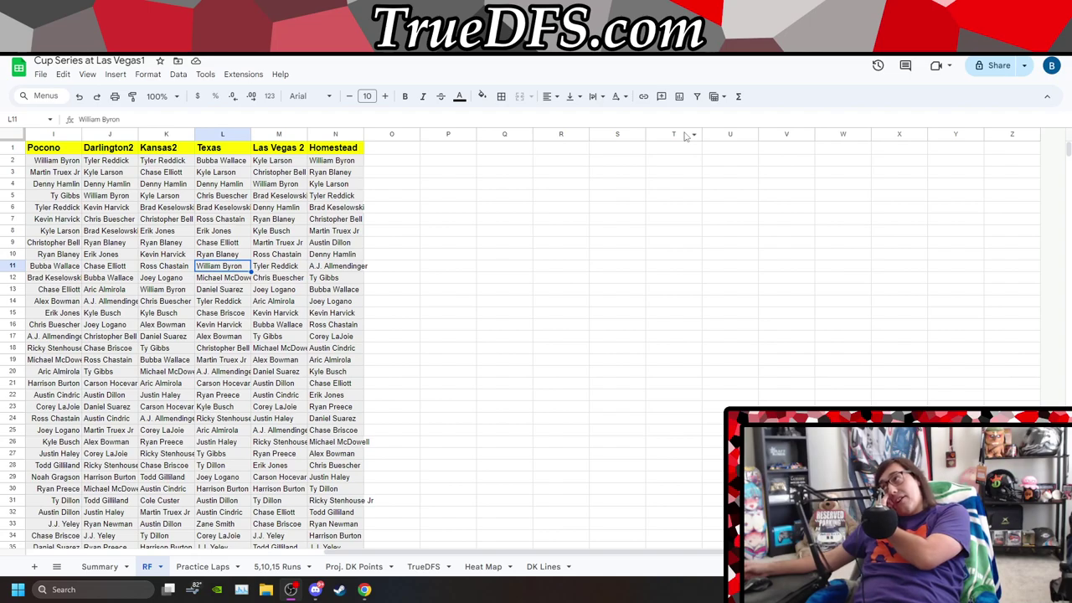
{"action": "left_click", "coordinate": [493, 215]}
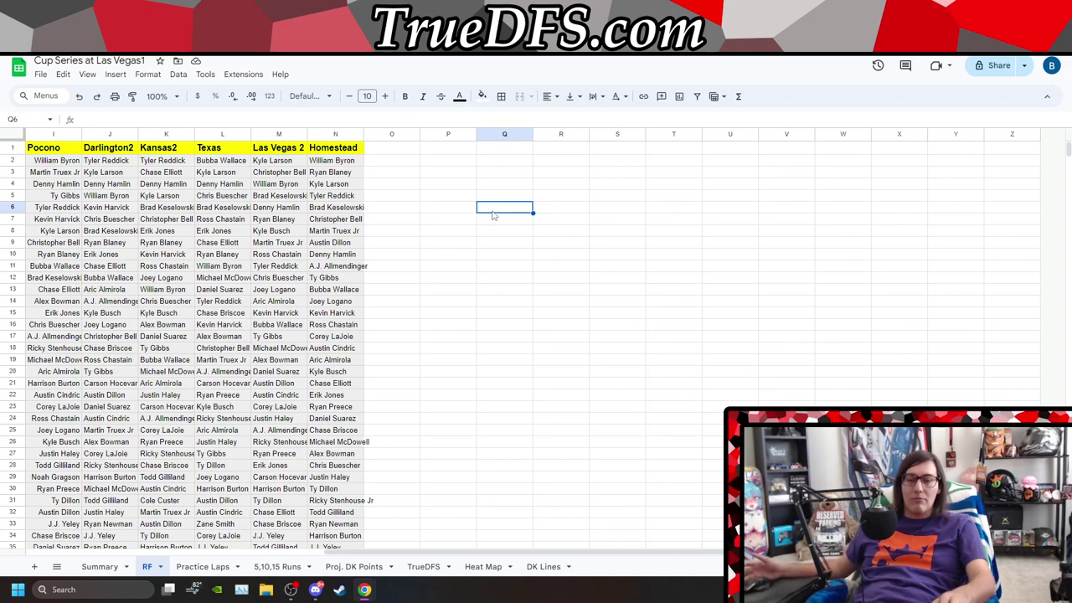
{"action": "key", "text": "ctrl+f"}
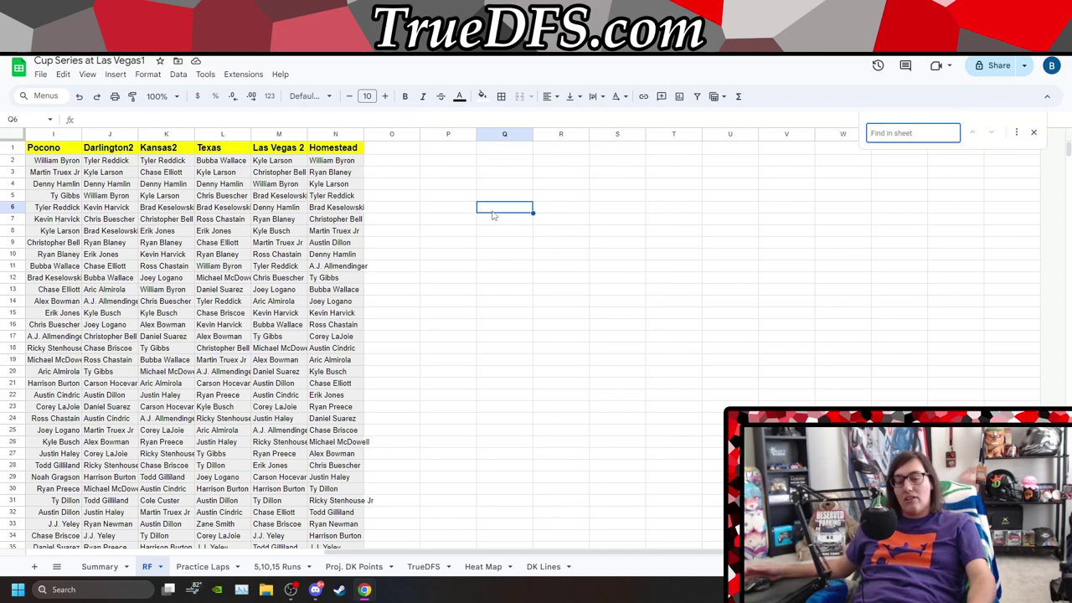
{"action": "type", "text": "BY"}
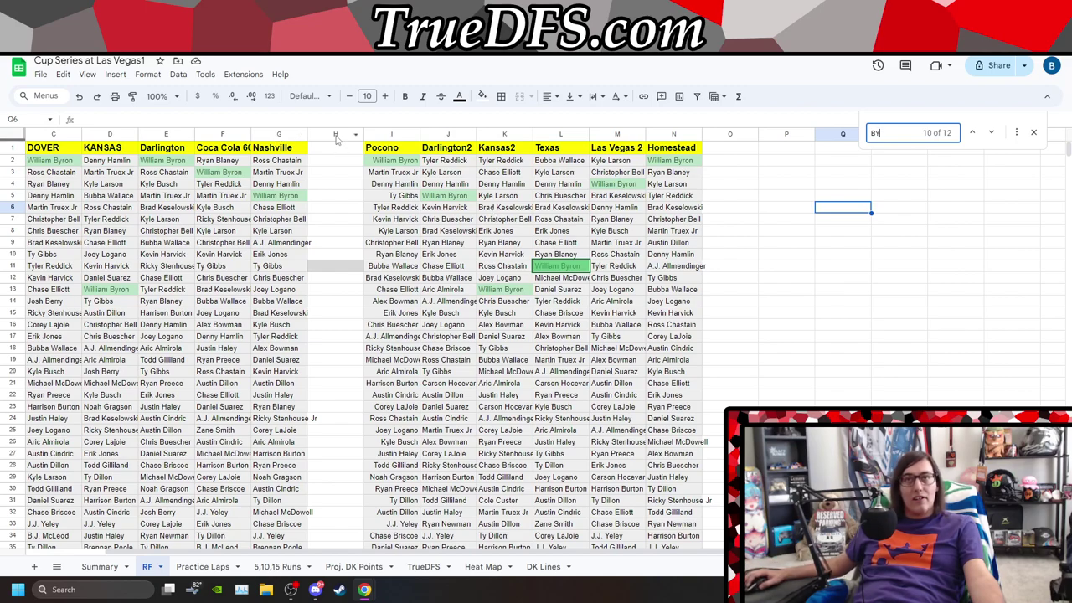
- Delete the KANSAS column from the RF sheet
{"action": "left_click_drag", "start_coordinate": [334, 149], "coordinate": [52, 503]}
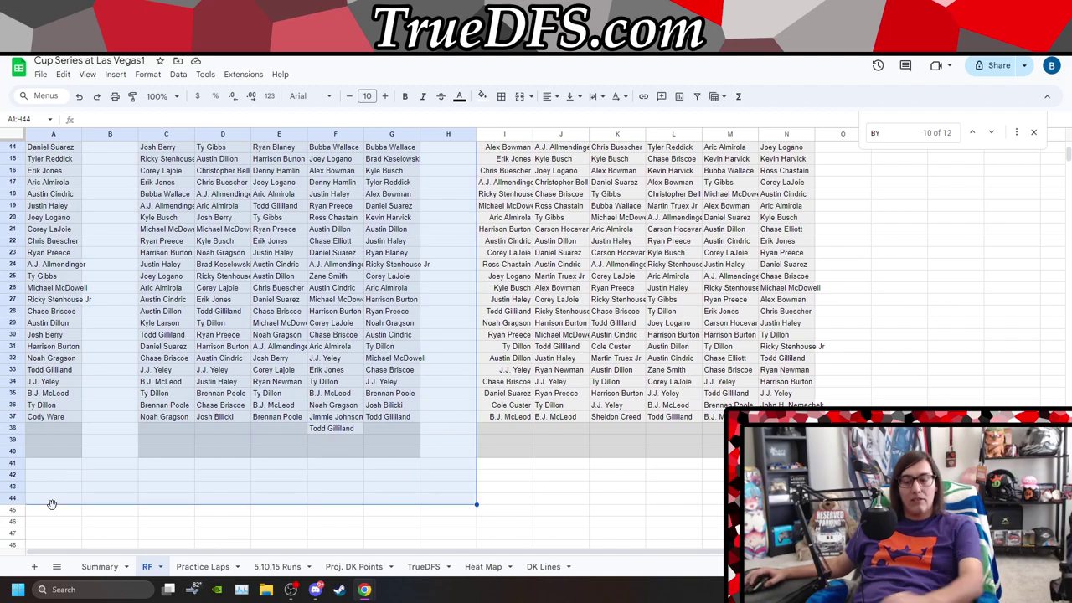
{"action": "right_click", "coordinate": [226, 137]}
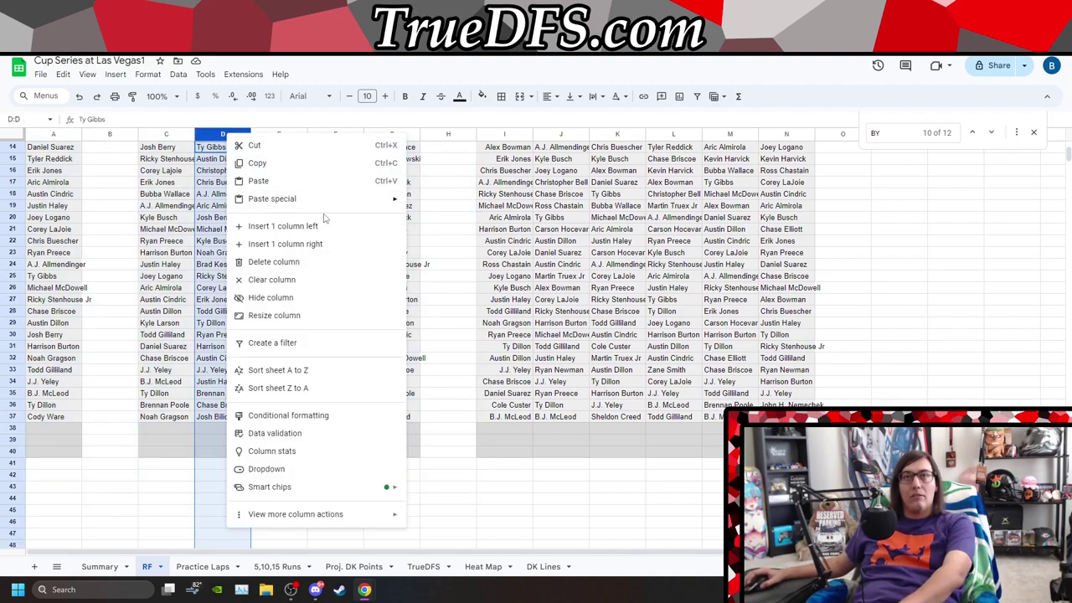
{"action": "left_click", "coordinate": [333, 265]}
{"action": "left_click", "coordinate": [892, 243]}
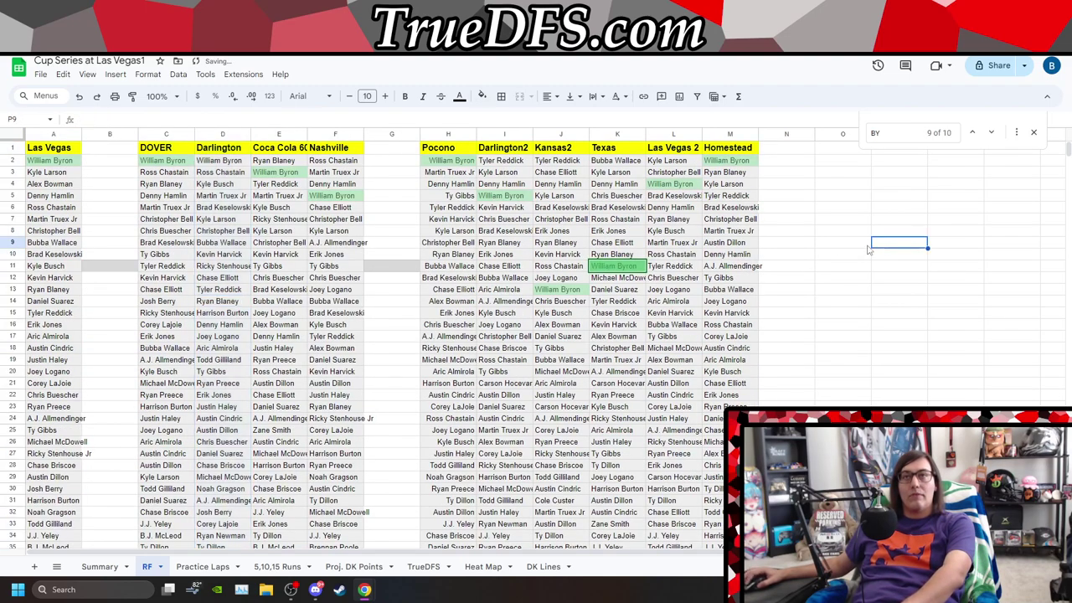
- Delete columns A to G, from Las Vegas through the blank column before Pocono
{"action": "left_click_drag", "start_coordinate": [69, 136], "coordinate": [385, 159]}
{"action": "right_click", "coordinate": [390, 137]}
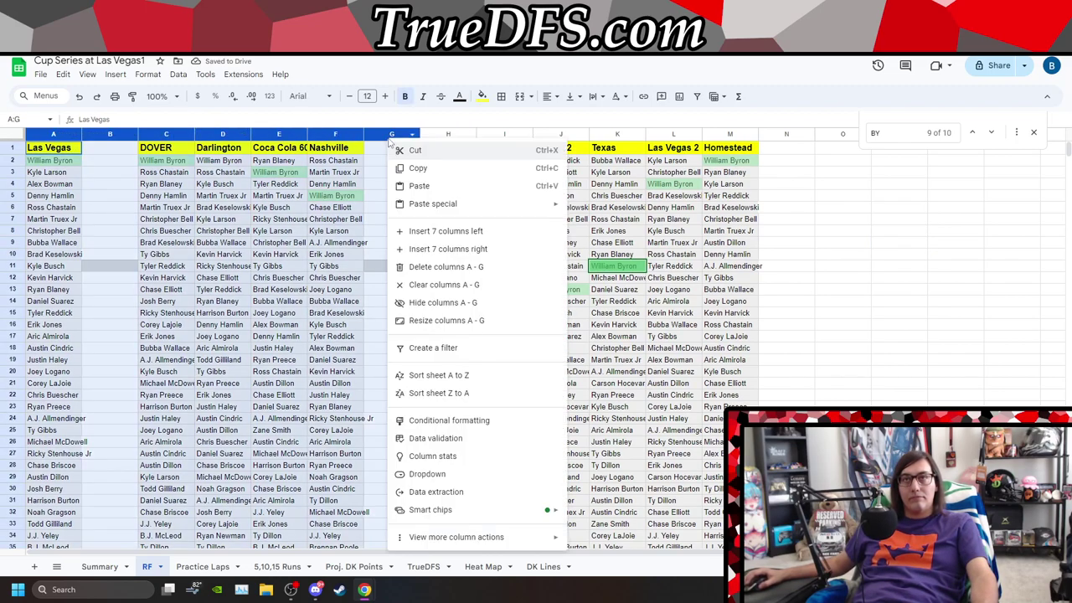
{"action": "left_click", "coordinate": [469, 267]}
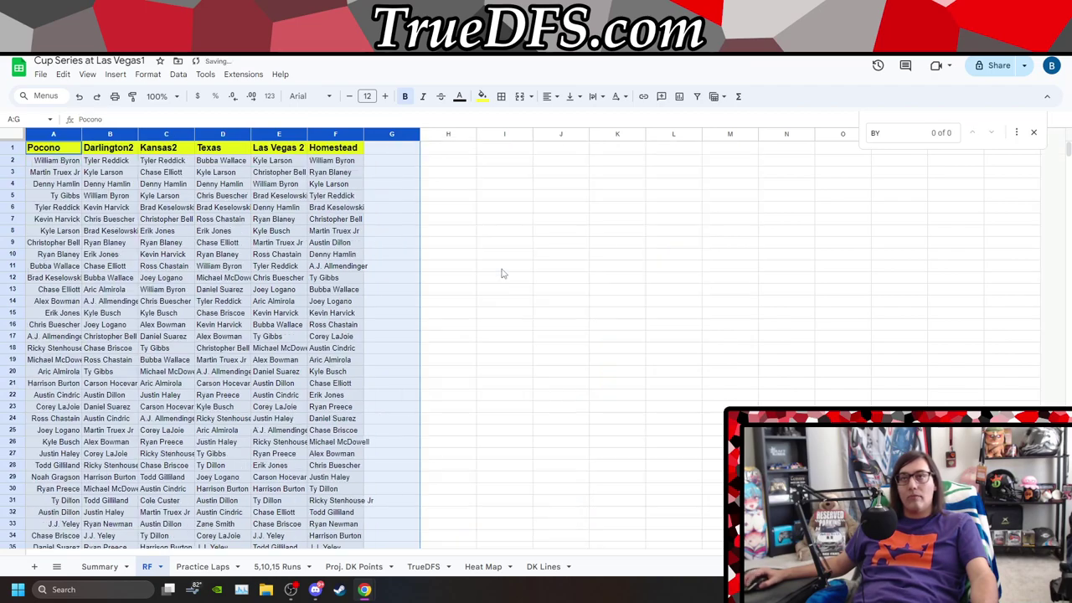
- Search the remaining Pocono to Homestead columns for "BY"
{"action": "left_click", "coordinate": [563, 160]}
{"action": "key", "text": "ctrl+f"}
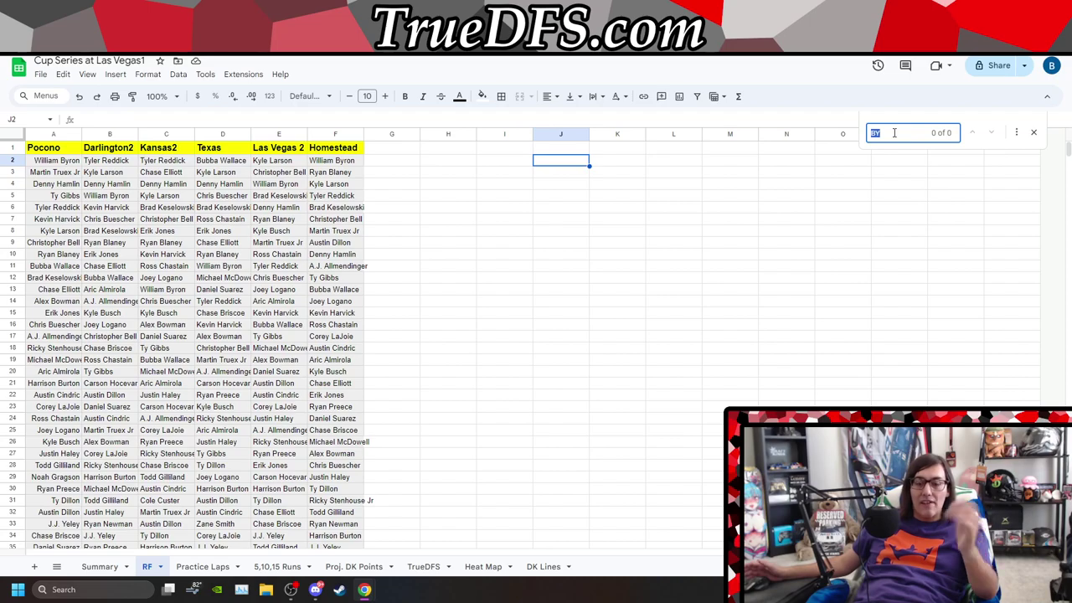
{"action": "type", "text": "BY"}
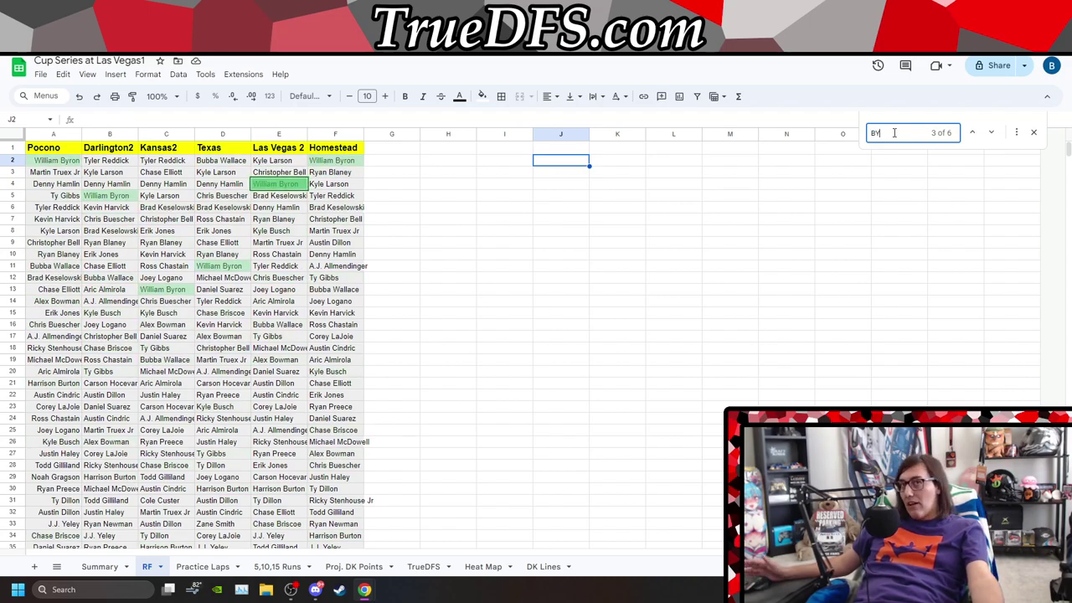
- Replace the search term with "Lars" and then with "REDD" to compare both drivers' finishes
{"action": "double_click", "coordinate": [893, 133]}
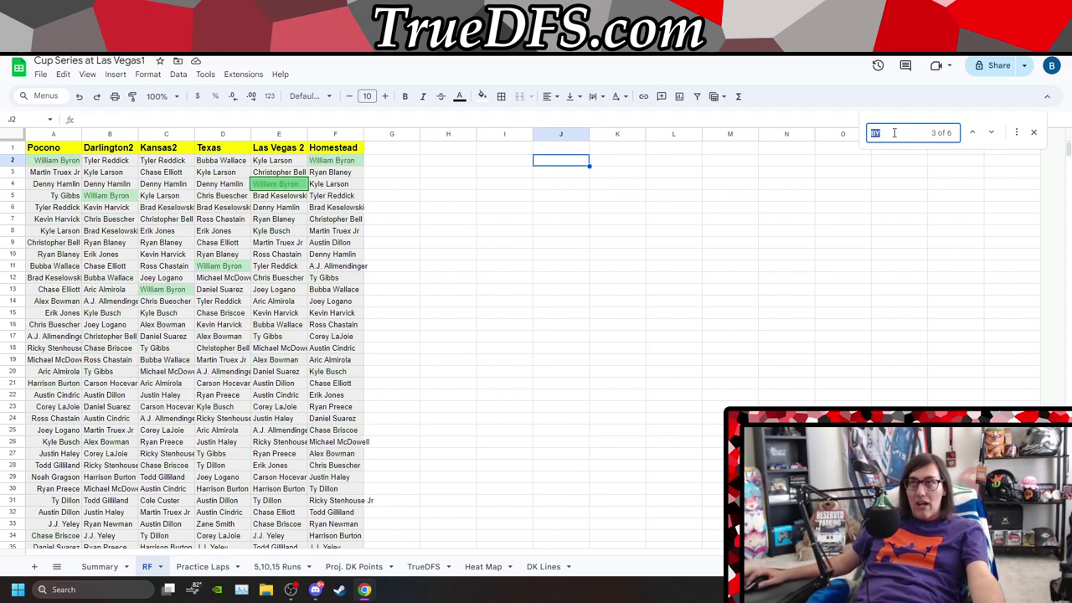
{"action": "key", "text": "BackSpace"}
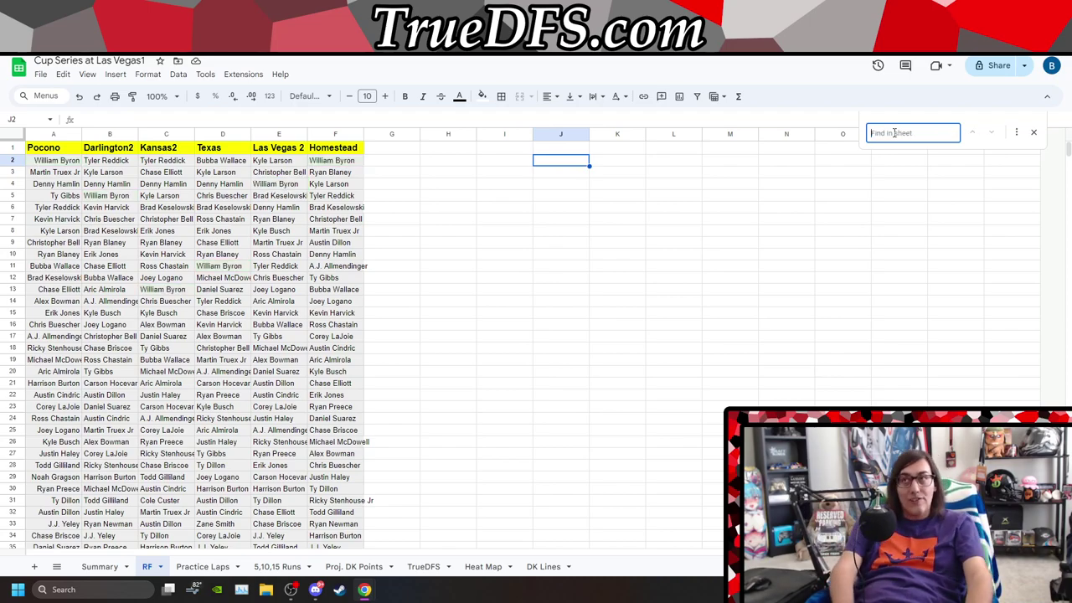
{"action": "type", "text": "Lars"}
{"action": "key", "text": "BackSpace"}
{"action": "key", "text": "BackSpace"}
{"action": "key", "text": "BackSpace"}
{"action": "key", "text": "BackSpace"}
{"action": "type", "text": "REDD"}
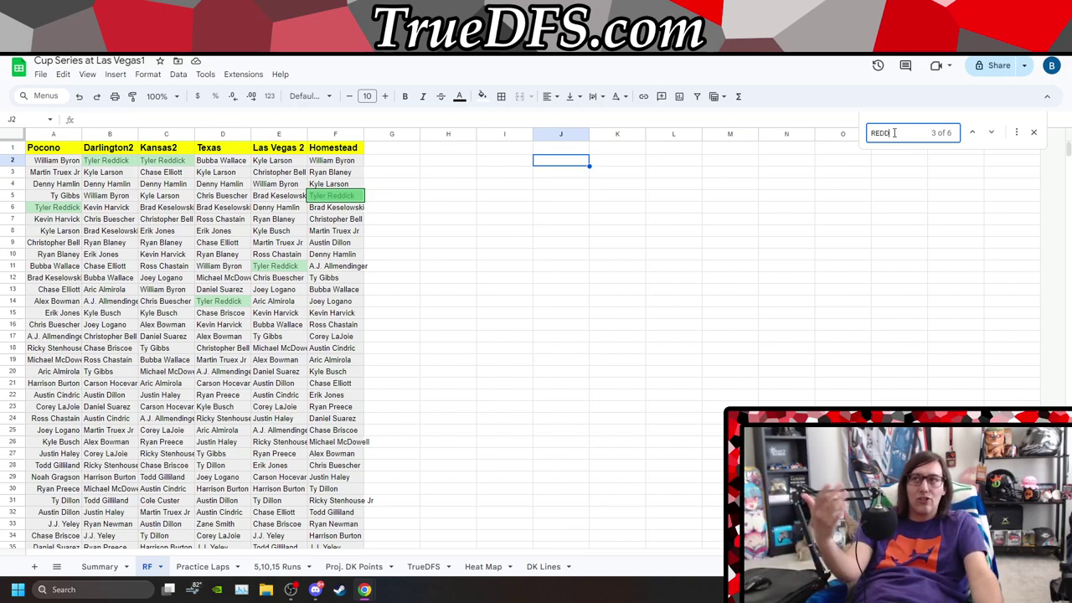
- Clear the search term and search the sheet for "BL"
{"action": "key", "text": "BackSpace"}
{"action": "key", "text": "BackSpace"}
{"action": "key", "text": "BackSpace"}
{"action": "key", "text": "BackSpace"}
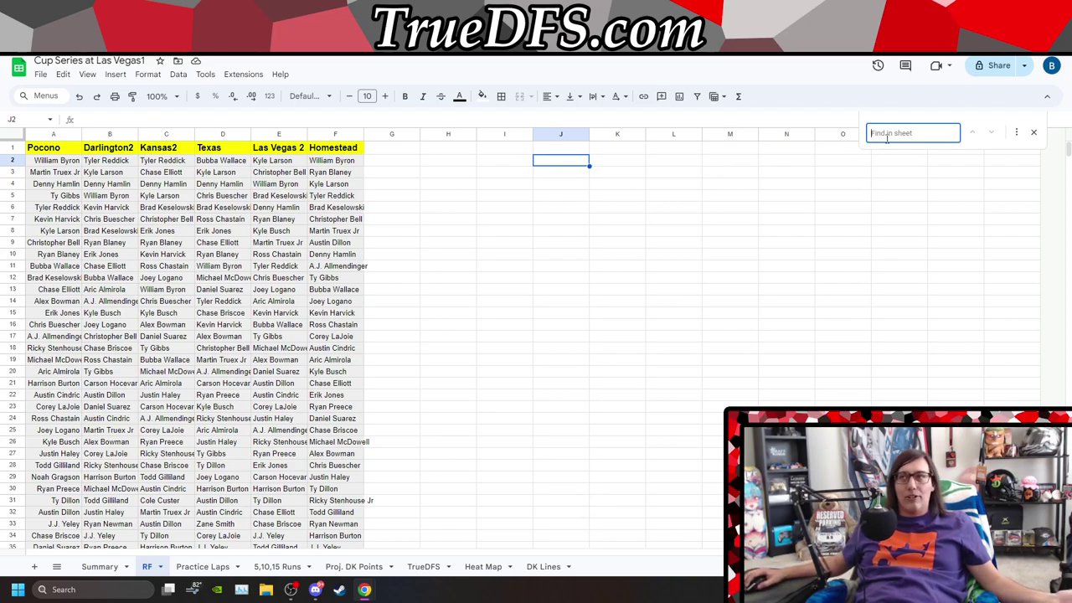
{"action": "type", "text": "Bl"}
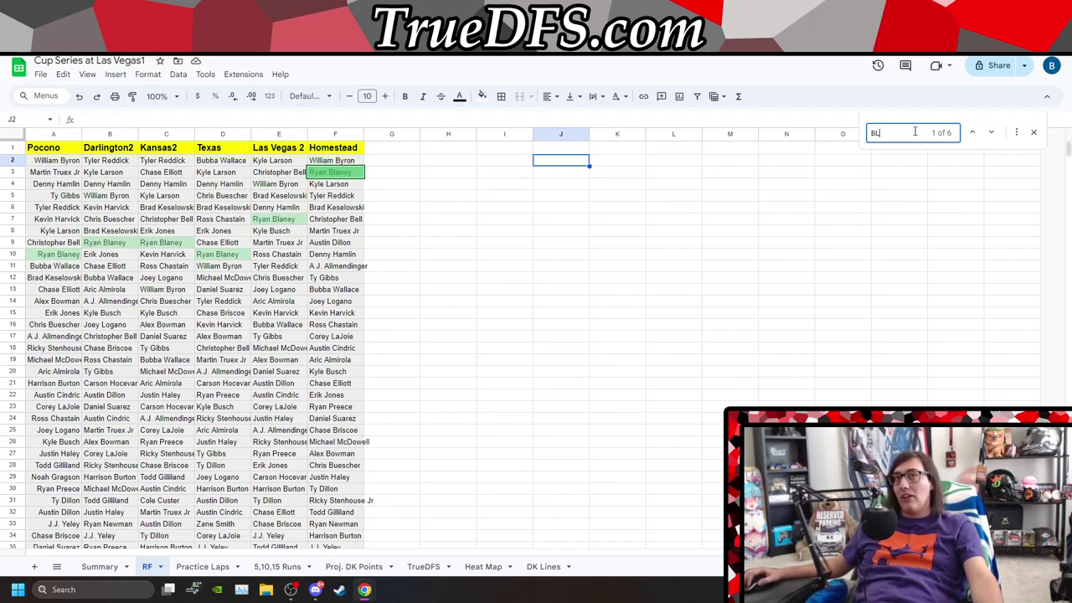
- Search the sheet for "BY" and then for "LARS"
{"action": "type", "text": "BY"}
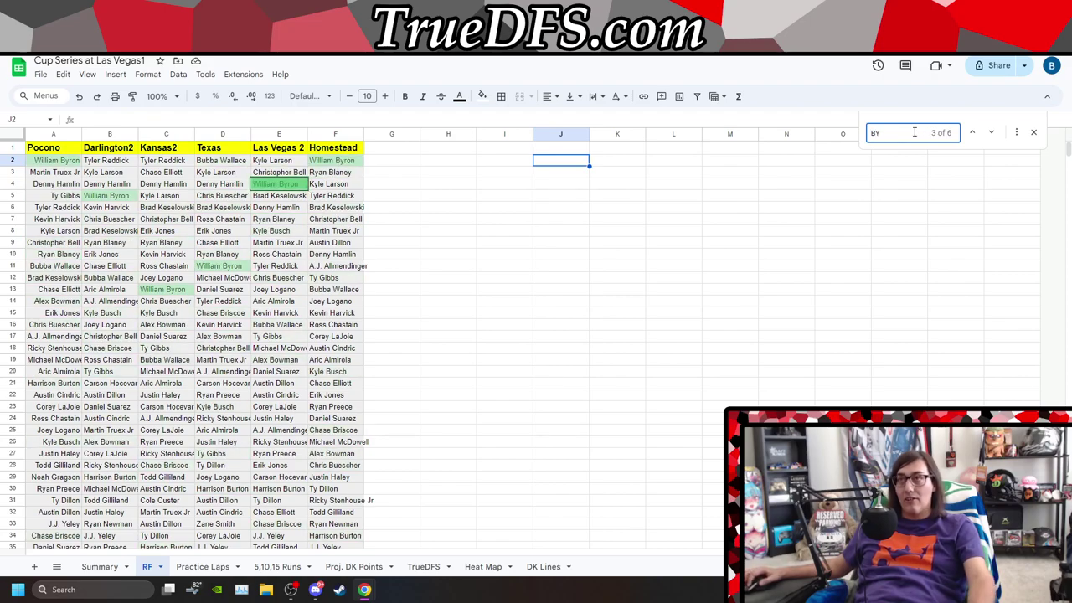
{"action": "type", "text": "LARS"}
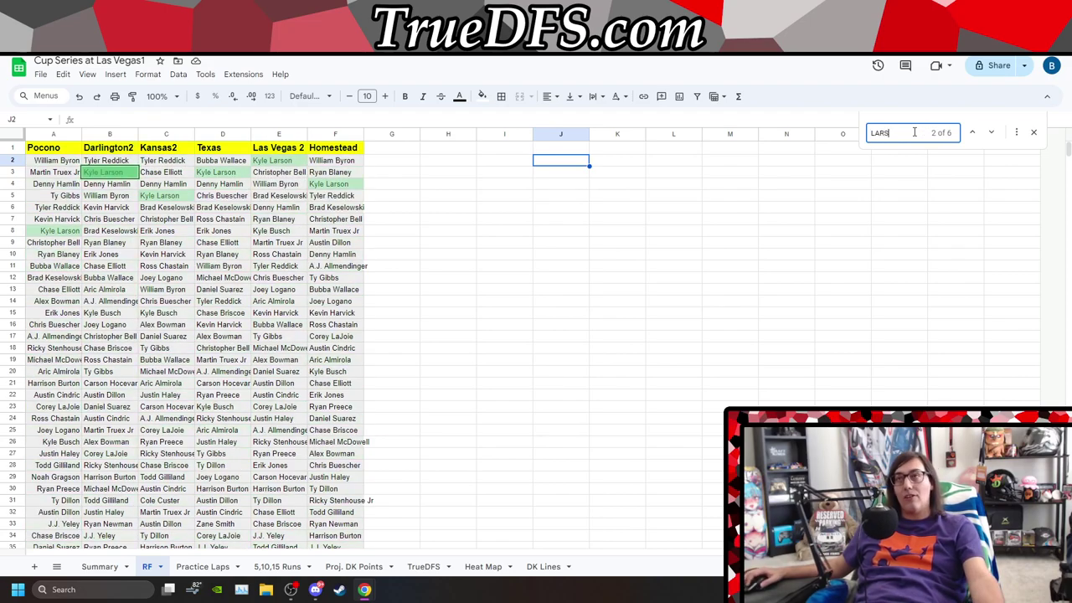
- Search the sheet for "su" and then for "ROSS" to compare the two drivers' rankings
{"action": "double_click", "coordinate": [927, 131]}
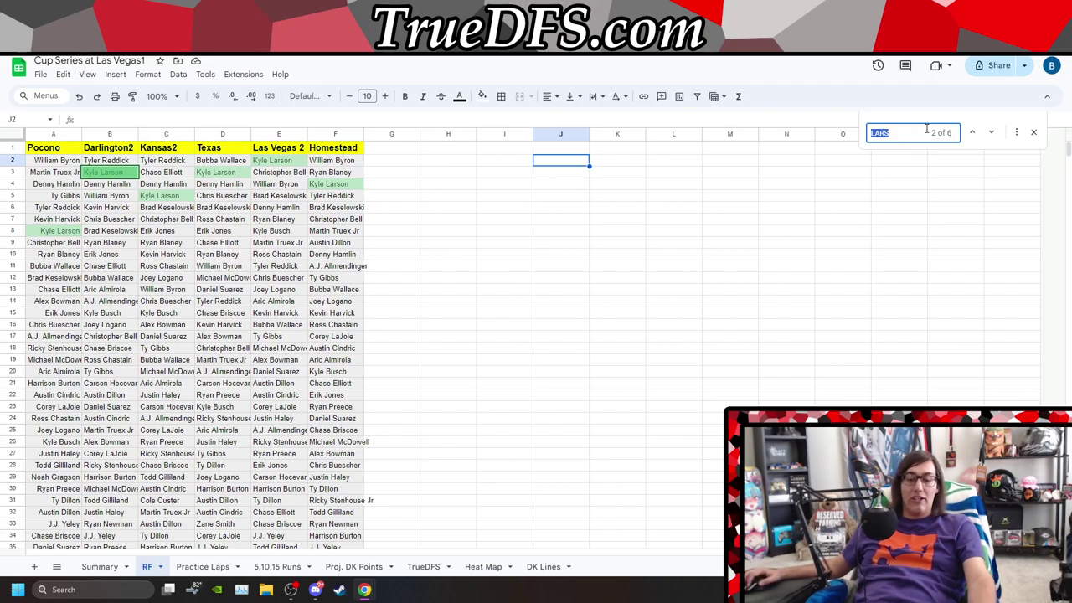
{"action": "type", "text": "su"}
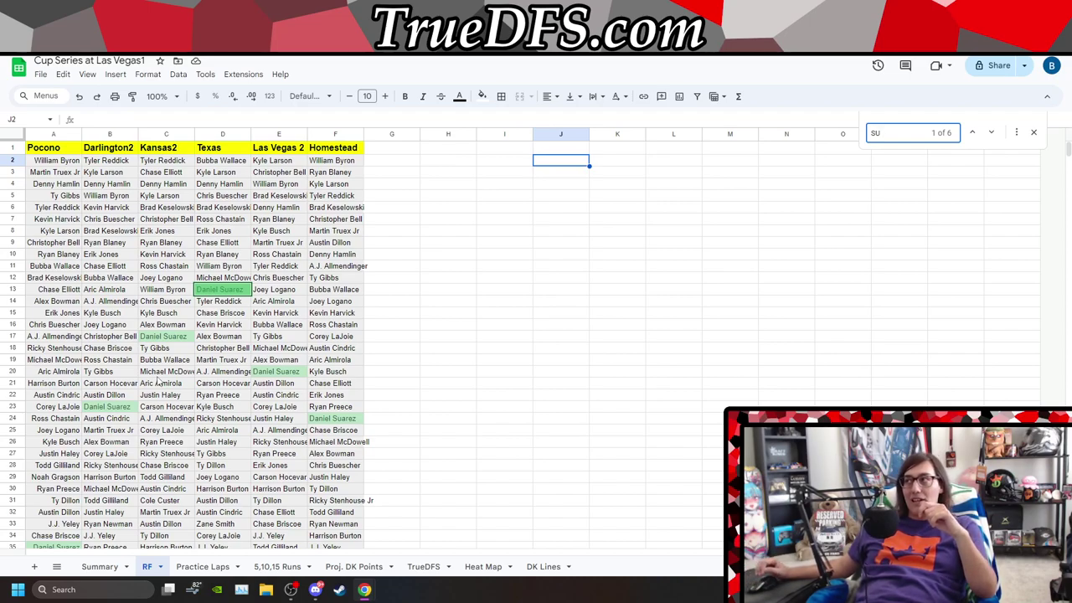
{"action": "double_click", "coordinate": [901, 127]}
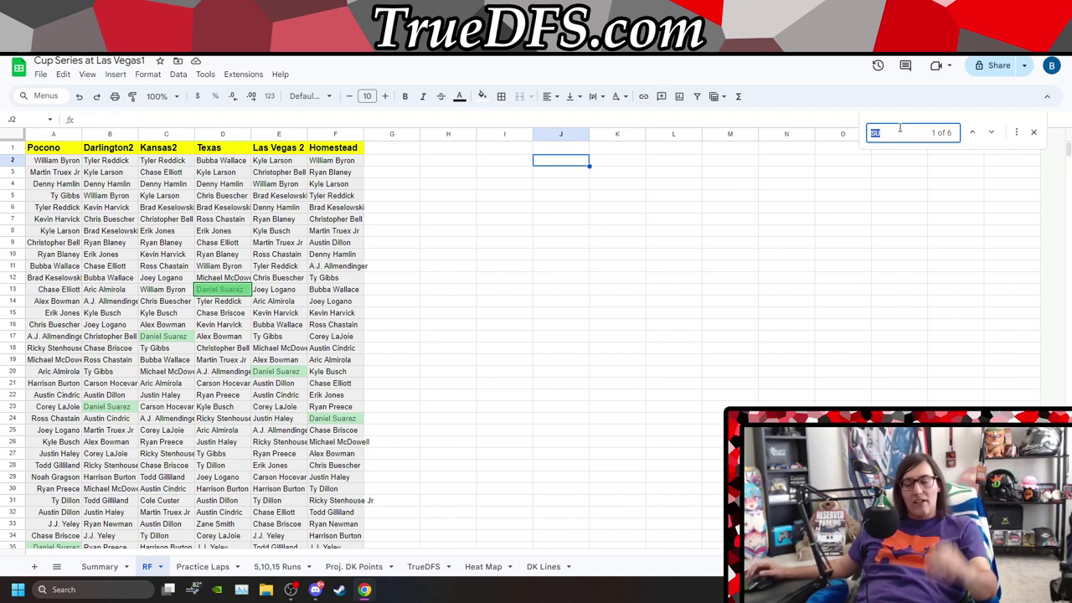
{"action": "type", "text": "ROSS"}
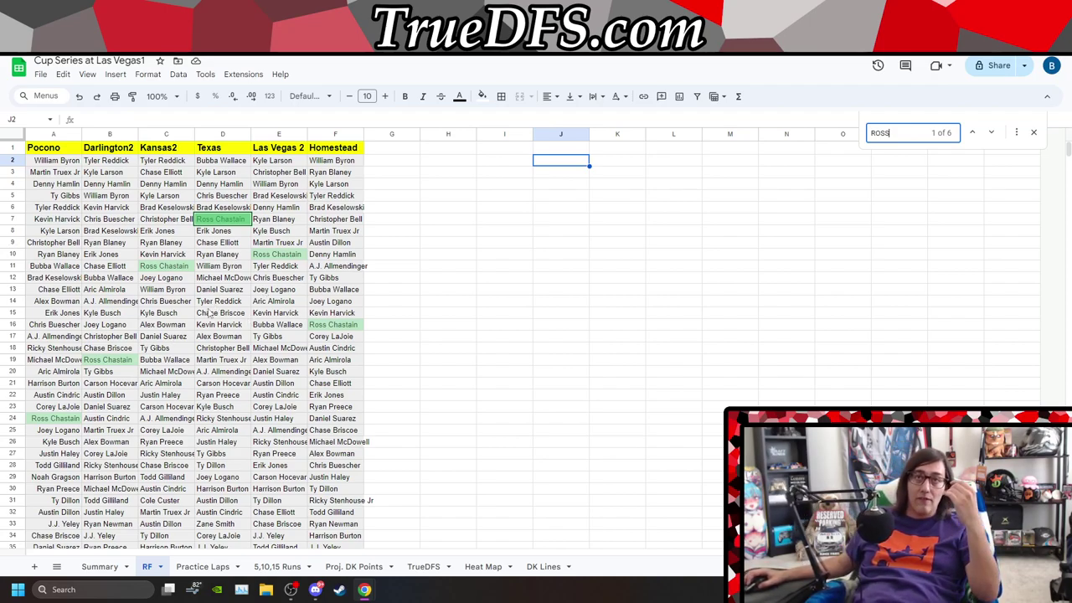
- Search the sheet for "PRE" and review that driver's rank in each race column
{"action": "double_click", "coordinate": [908, 132]}
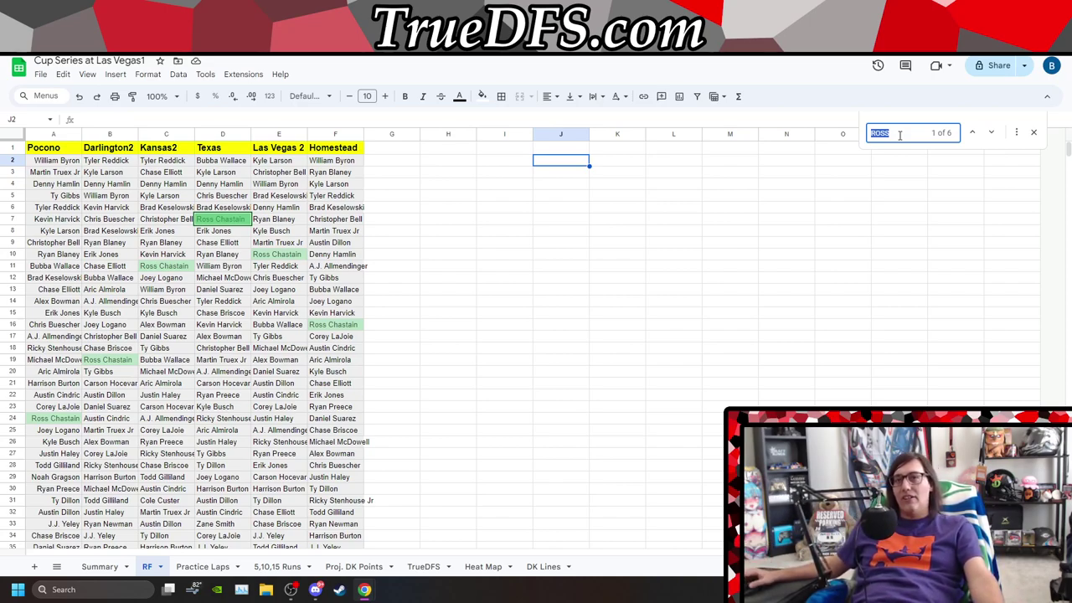
{"action": "scroll", "coordinate": [409, 359], "scroll_direction": "down", "scroll_amount": 1}
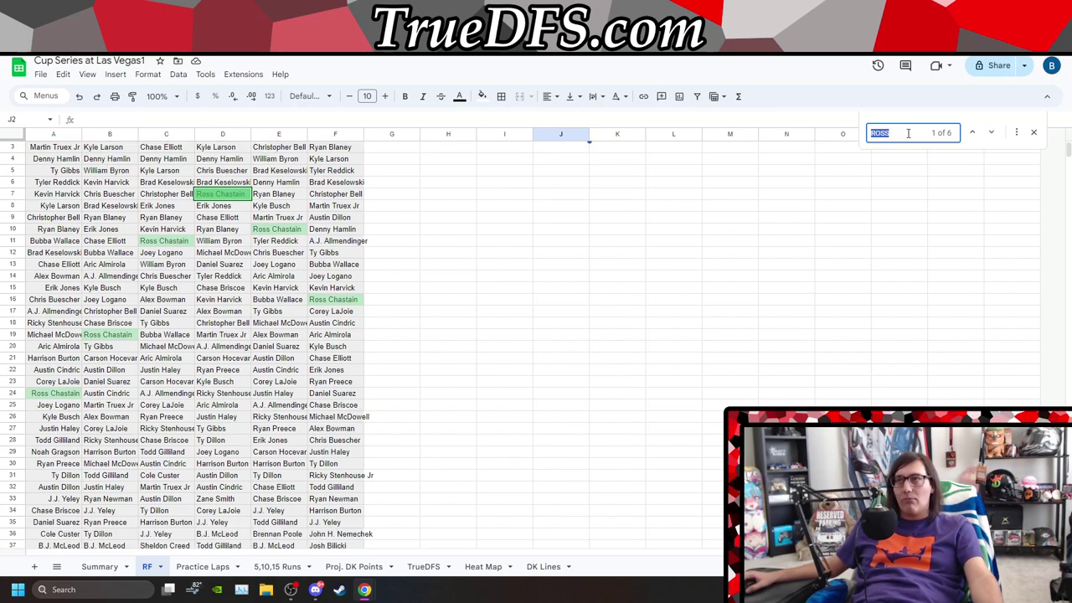
{"action": "type", "text": "PRE"}
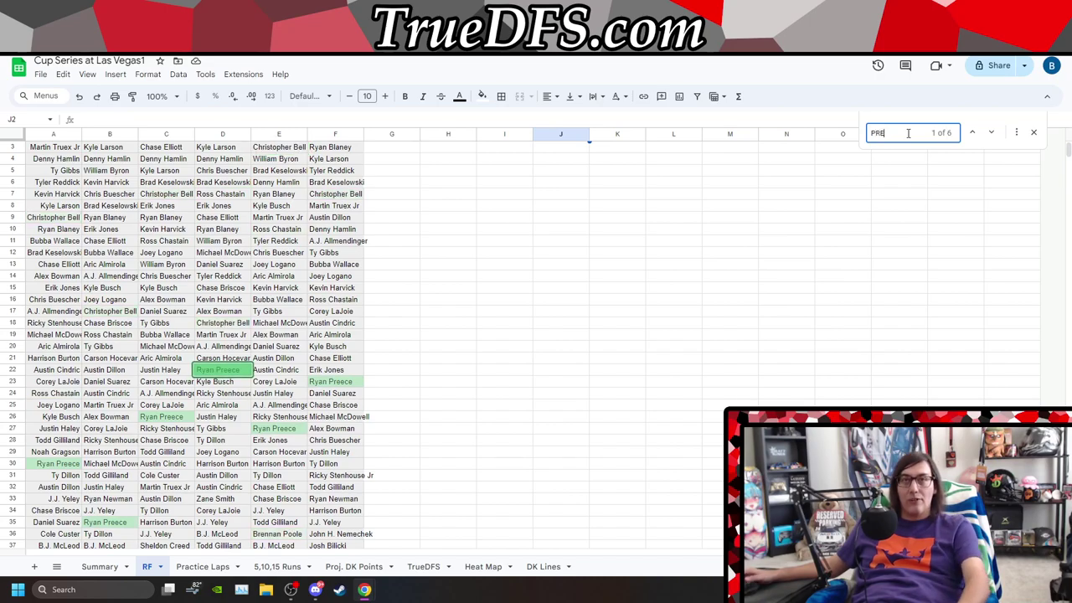
{"action": "scroll", "coordinate": [629, 323], "scroll_direction": "up", "scroll_amount": 1}
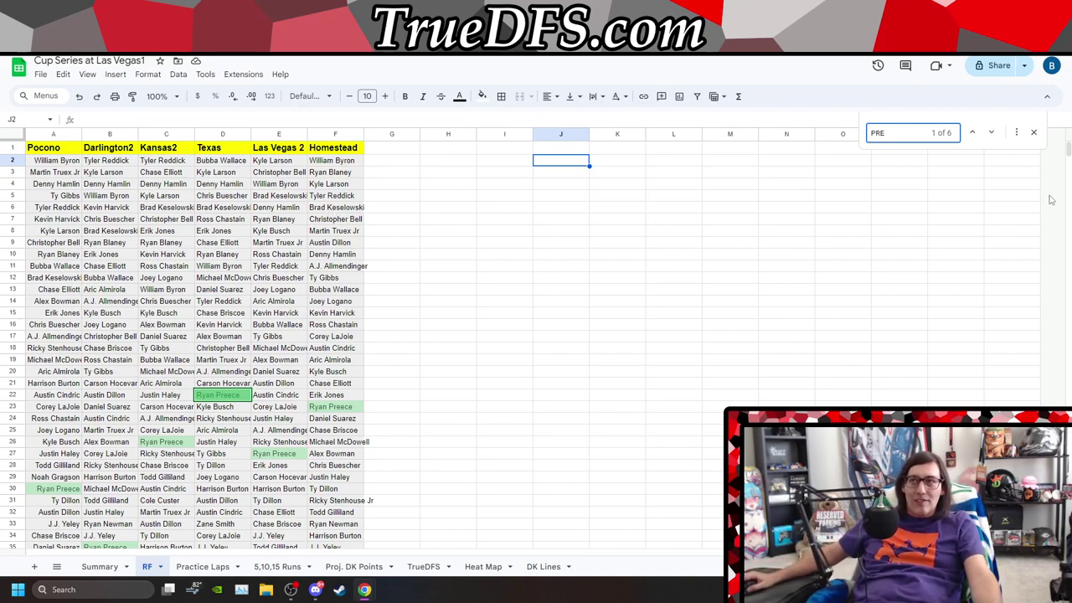
- Search the sheet for "JO" and then for "MAT"
{"action": "double_click", "coordinate": [896, 135]}
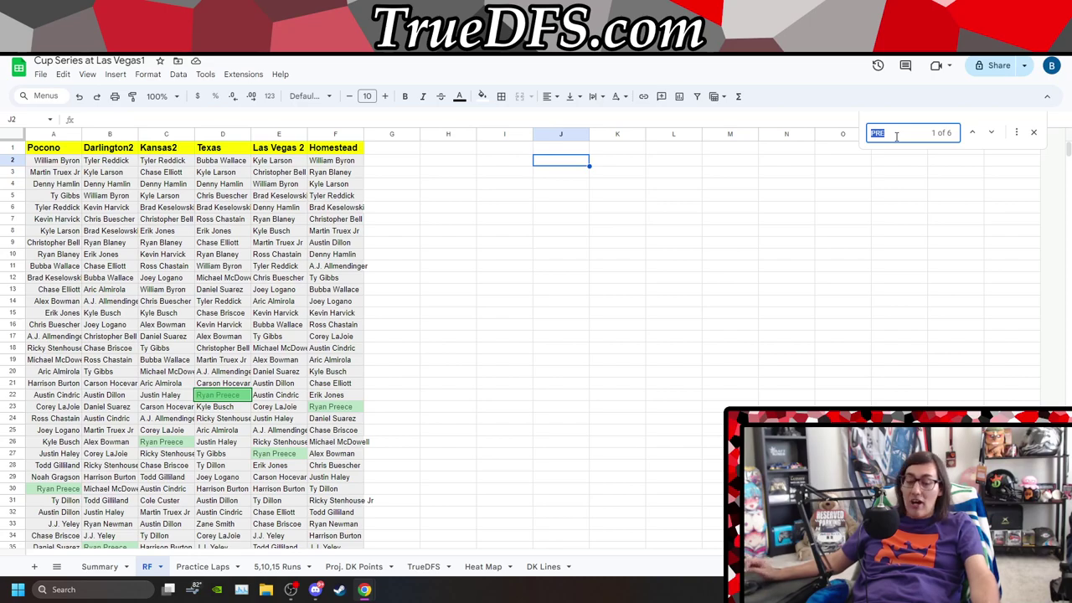
{"action": "type", "text": "JO"}
{"action": "double_click", "coordinate": [897, 135]}
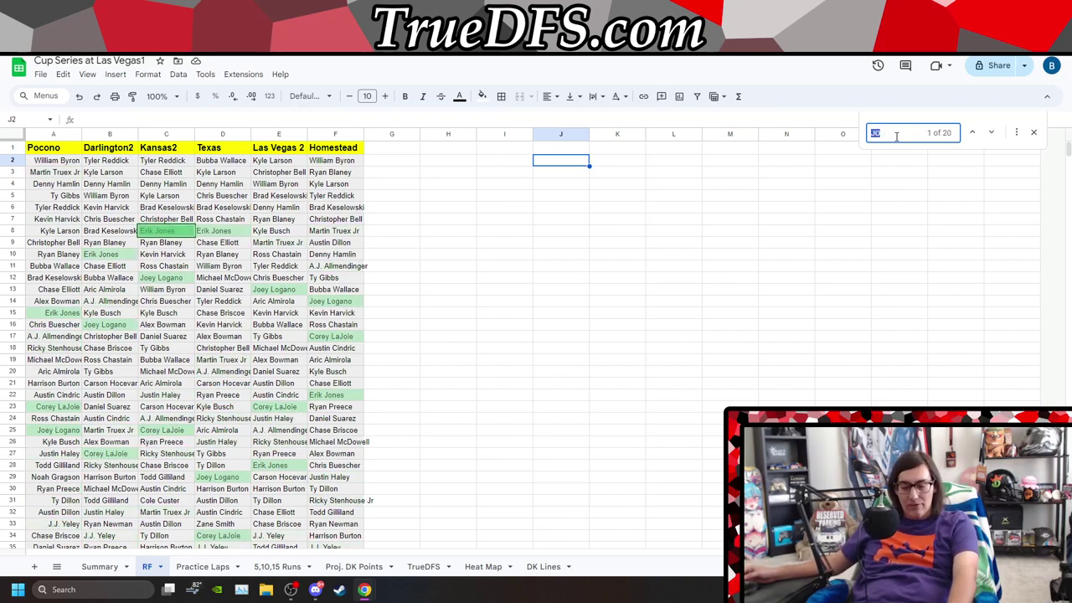
{"action": "type", "text": "MAT"}
- Search the sheet for "BELL" and then for "TY GI" to compare their ranks across the races
{"action": "double_click", "coordinate": [896, 134]}
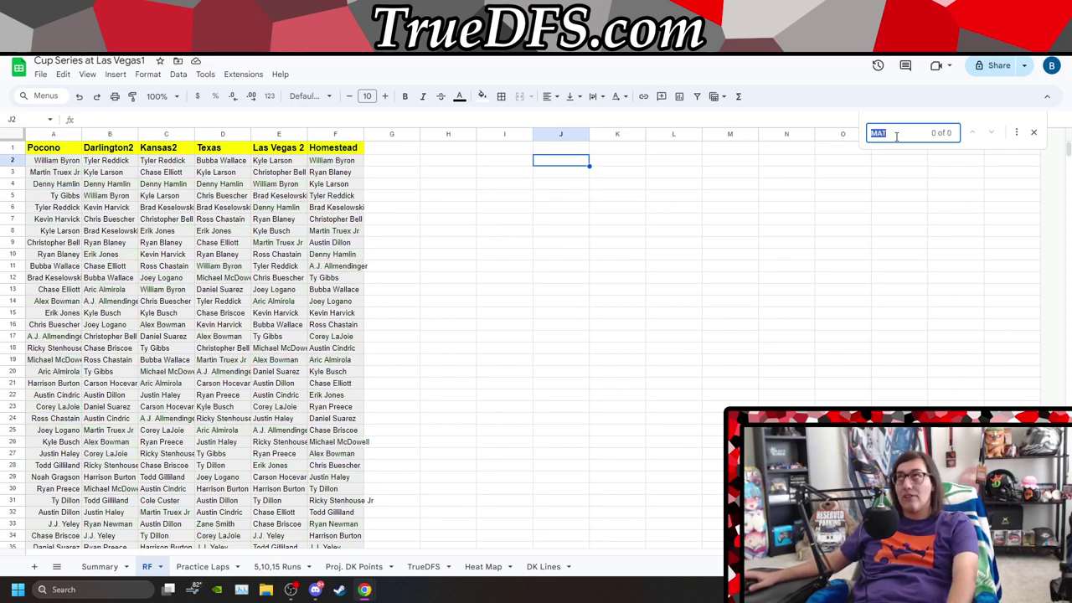
{"action": "type", "text": "BELL"}
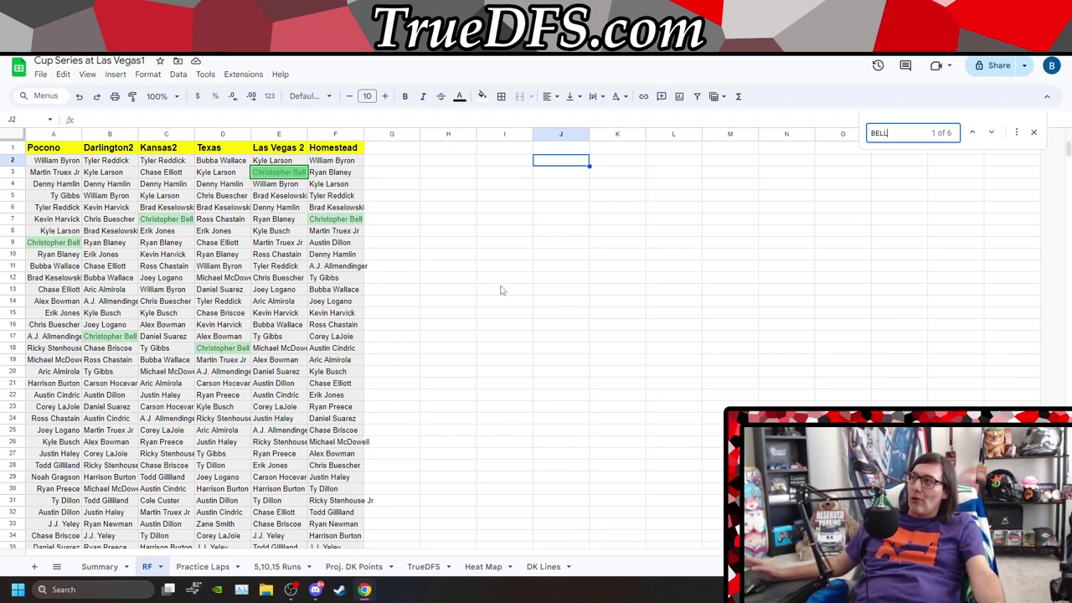
{"action": "double_click", "coordinate": [905, 132]}
{"action": "type", "text": "TY GI"}
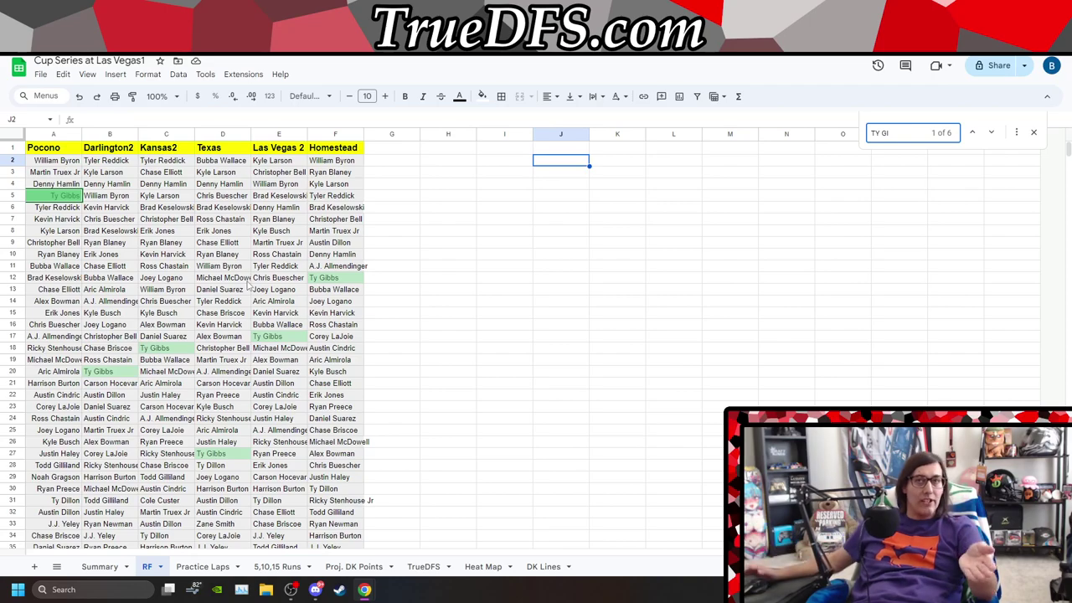
- Search the sheet for "HAM" and then for "BELL" to compare the two drivers' ranks across the races
{"action": "left_click_drag", "start_coordinate": [892, 134], "coordinate": [869, 132]}
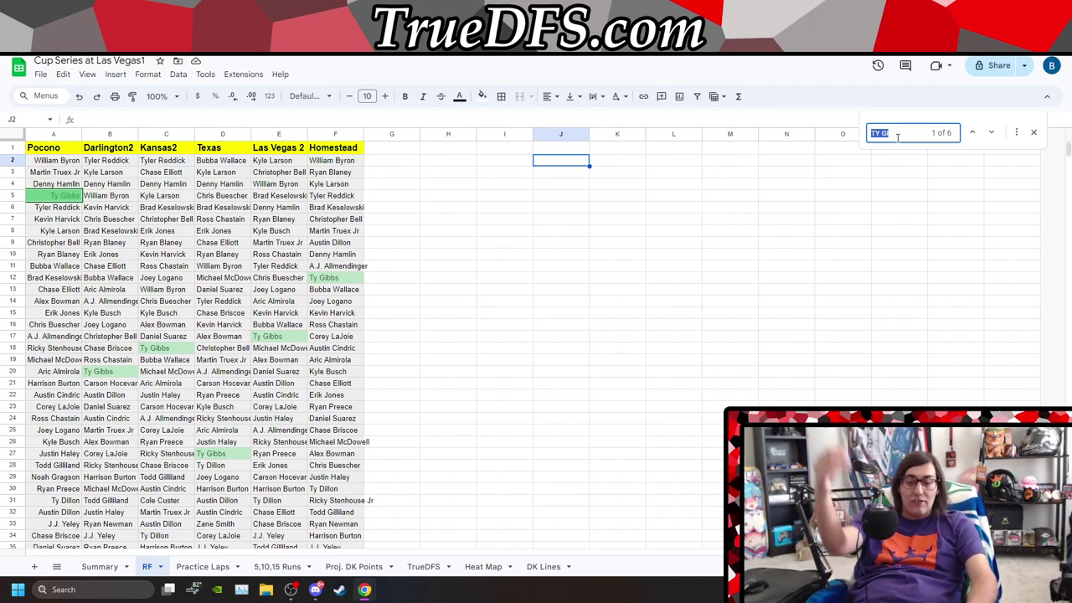
{"action": "type", "text": "HAM"}
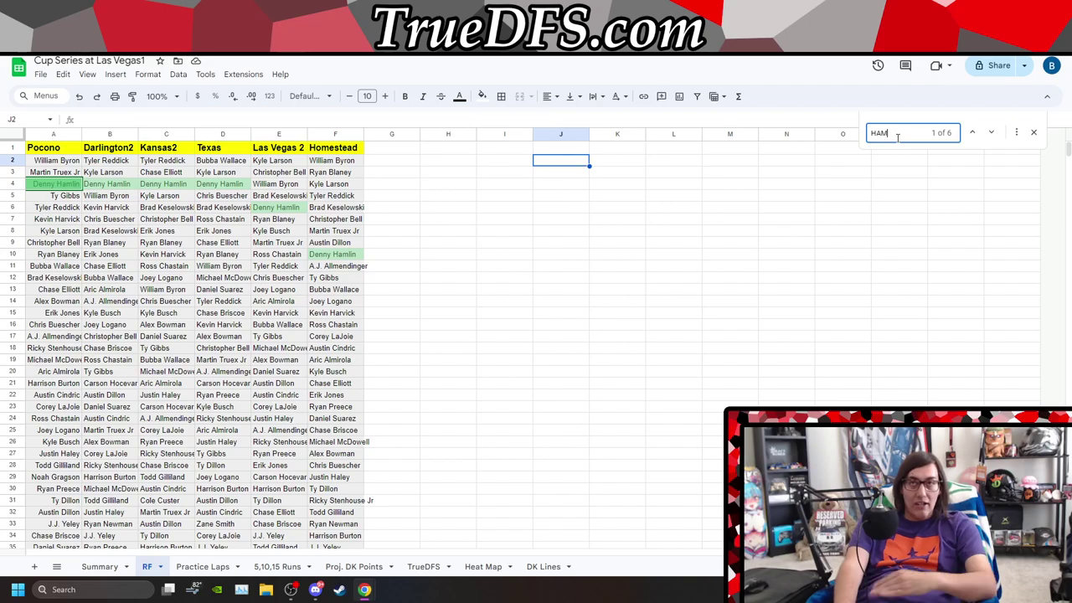
{"action": "key", "text": "BackSpace"}
{"action": "key", "text": "BackSpace"}
{"action": "key", "text": "BackSpace"}
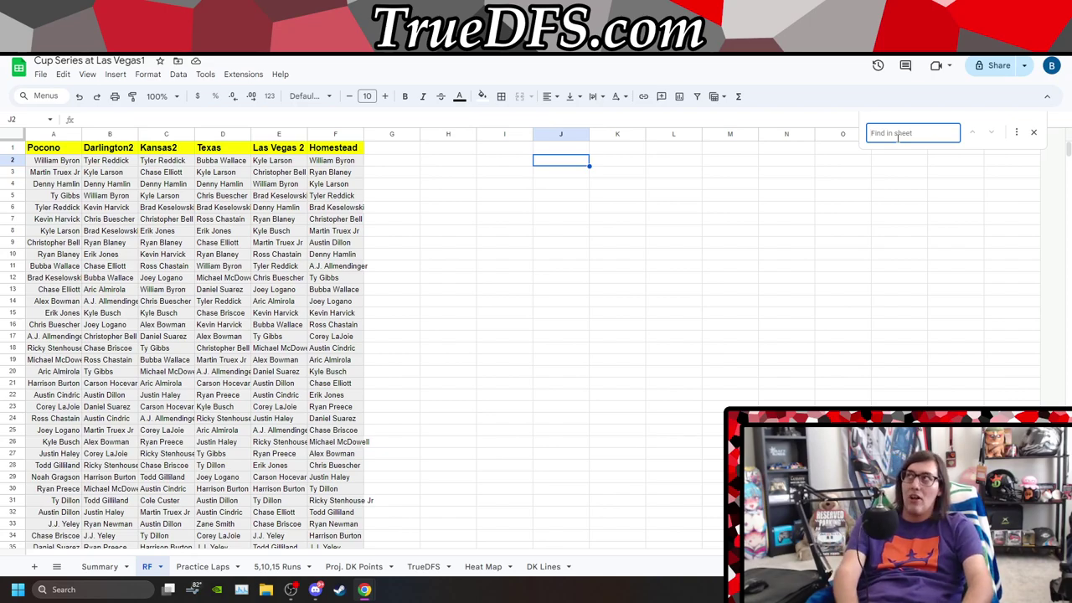
{"action": "type", "text": "BELL"}
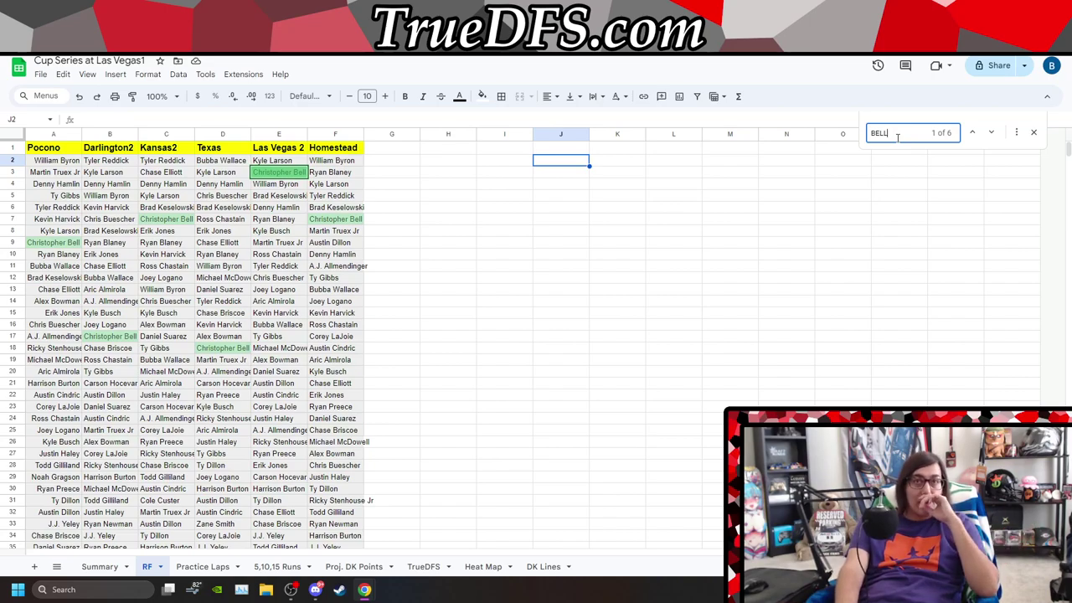
- Replace the search term with "TR" to review that driver's rank in each race column
{"action": "key", "text": "BackSpace"}
{"action": "key", "text": "BackSpace"}
{"action": "key", "text": "BackSpace"}
{"action": "key", "text": "BackSpace"}
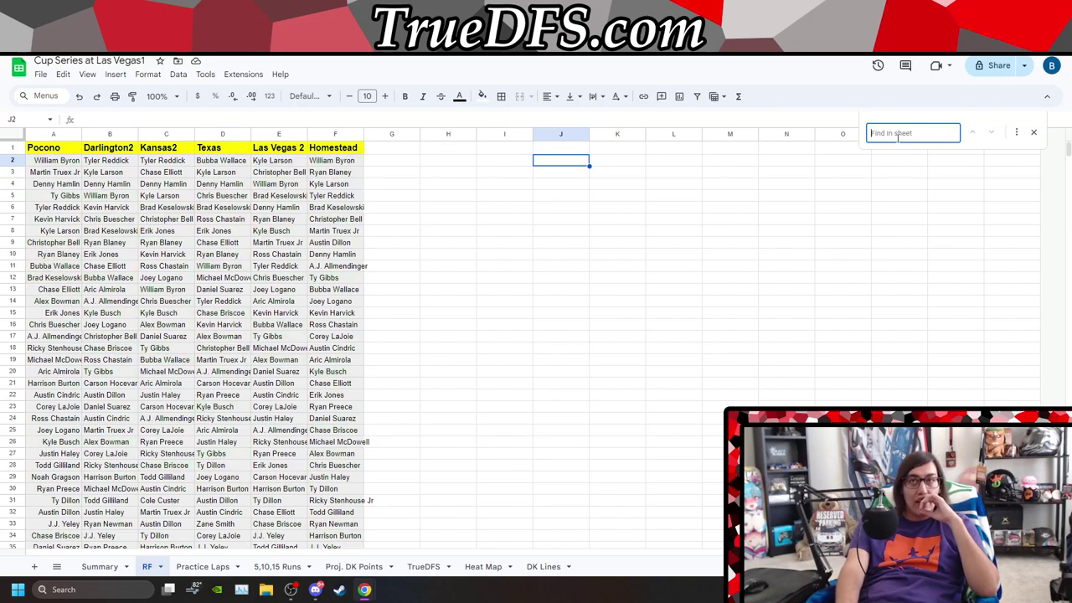
{"action": "type", "text": "TR"}
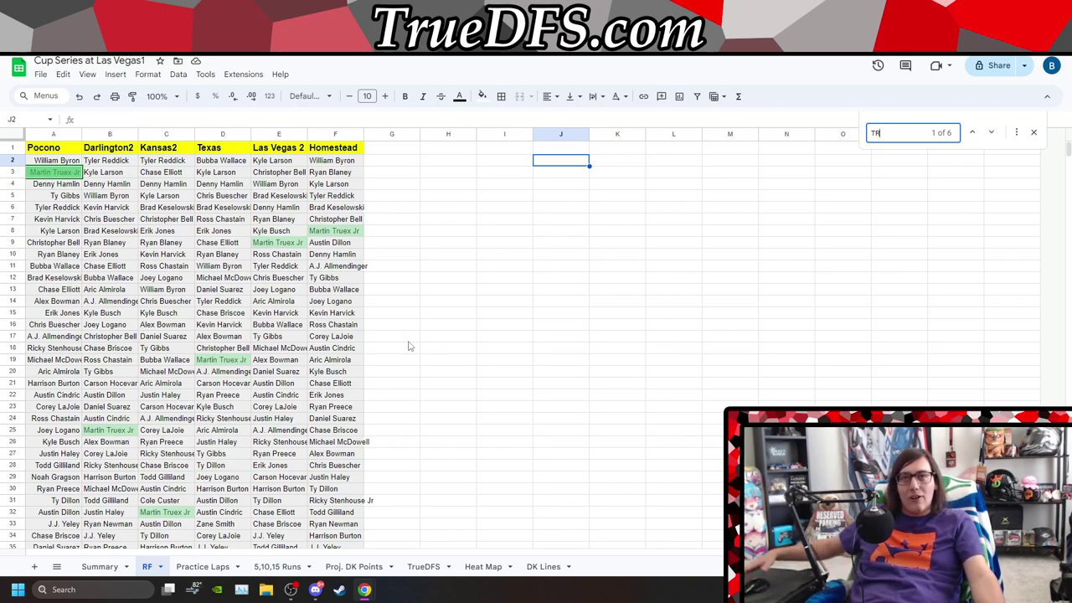
- Search the sheet for "DILL", then narrow the search to "AUSTIN DIL" to isolate one driver's rankings
{"action": "double_click", "coordinate": [884, 133]}
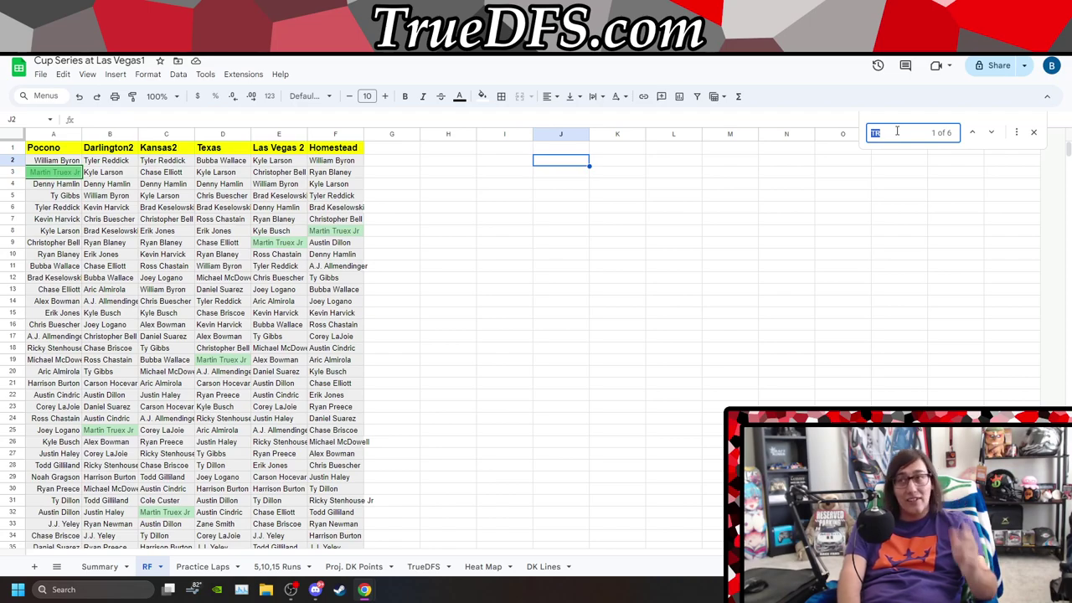
{"action": "type", "text": "DILL"}
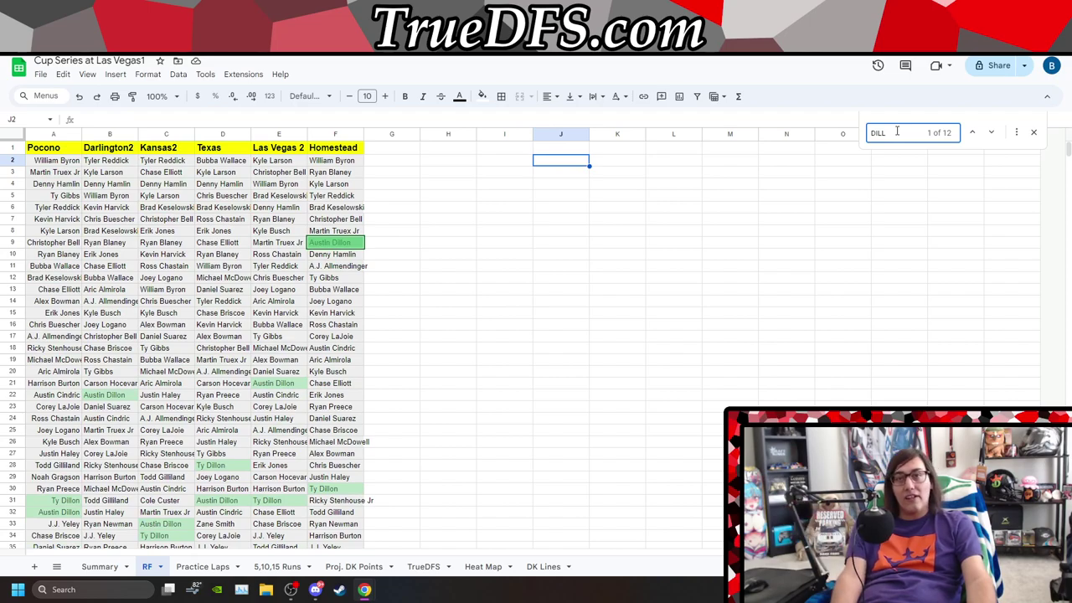
{"action": "key", "text": "BackSpace"}
{"action": "key", "text": "BackSpace"}
{"action": "key", "text": "BackSpace"}
{"action": "key", "text": "BackSpace"}
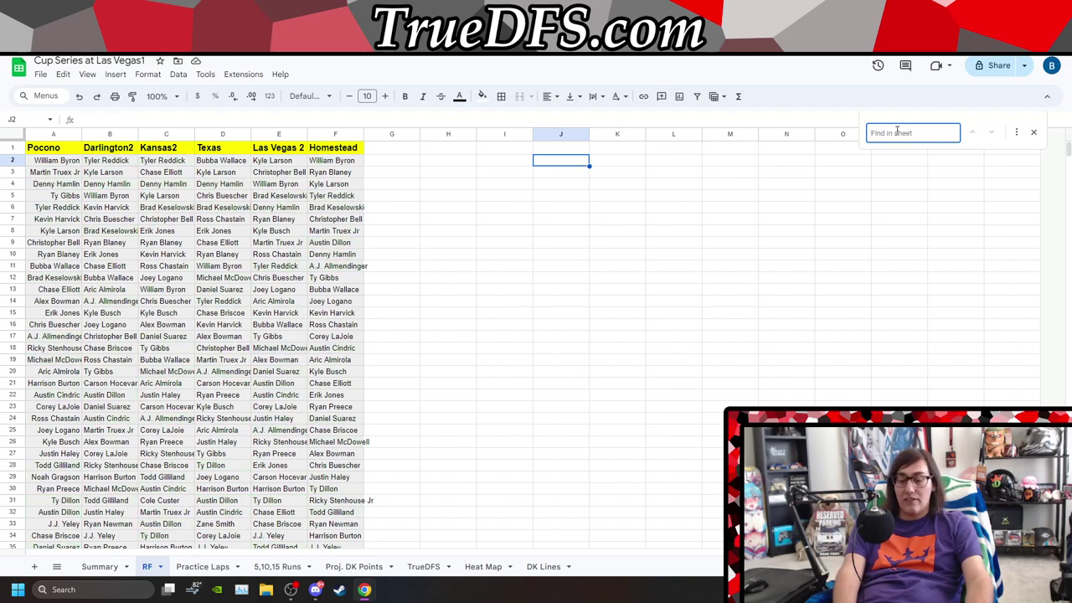
{"action": "type", "text": "AUSTIN DIL"}
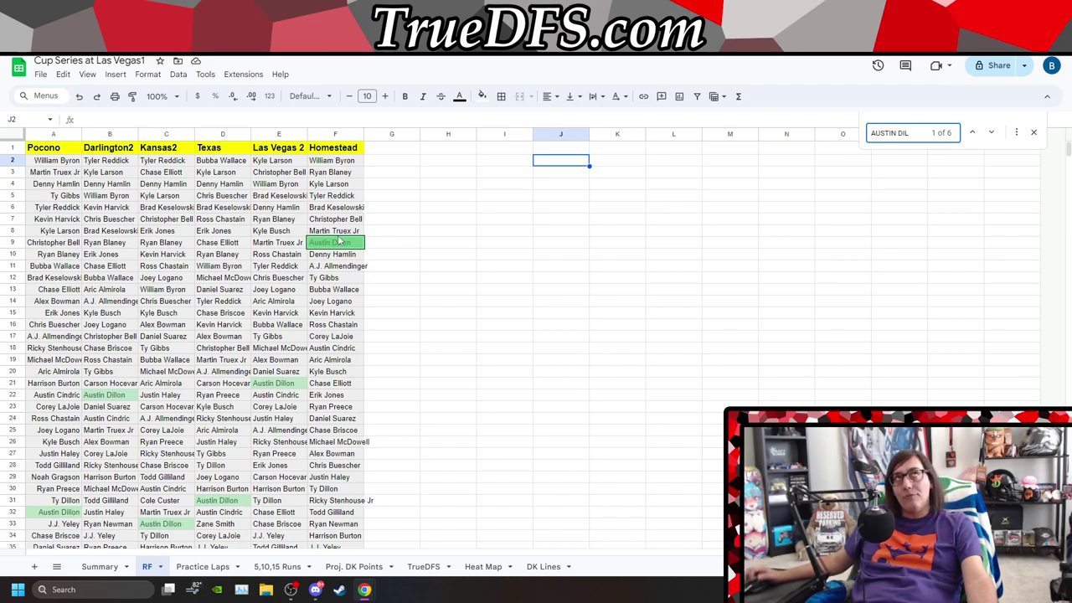
- Search the sheet for "KYLE BUS" to review that driver's rank in each race column
{"action": "left_click", "coordinate": [928, 132]}
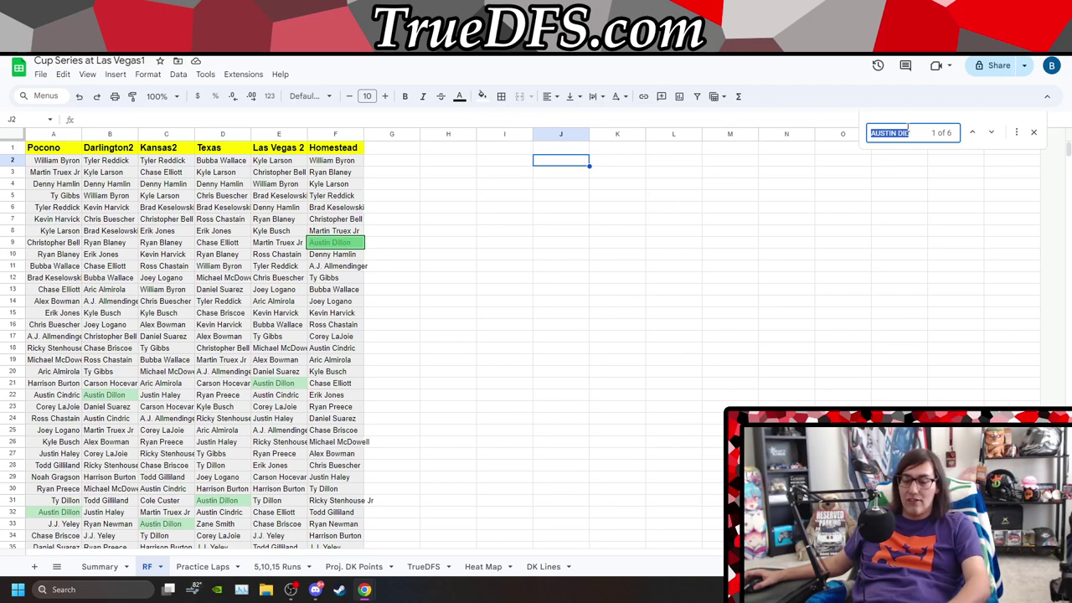
{"action": "type", "text": "KY;"}
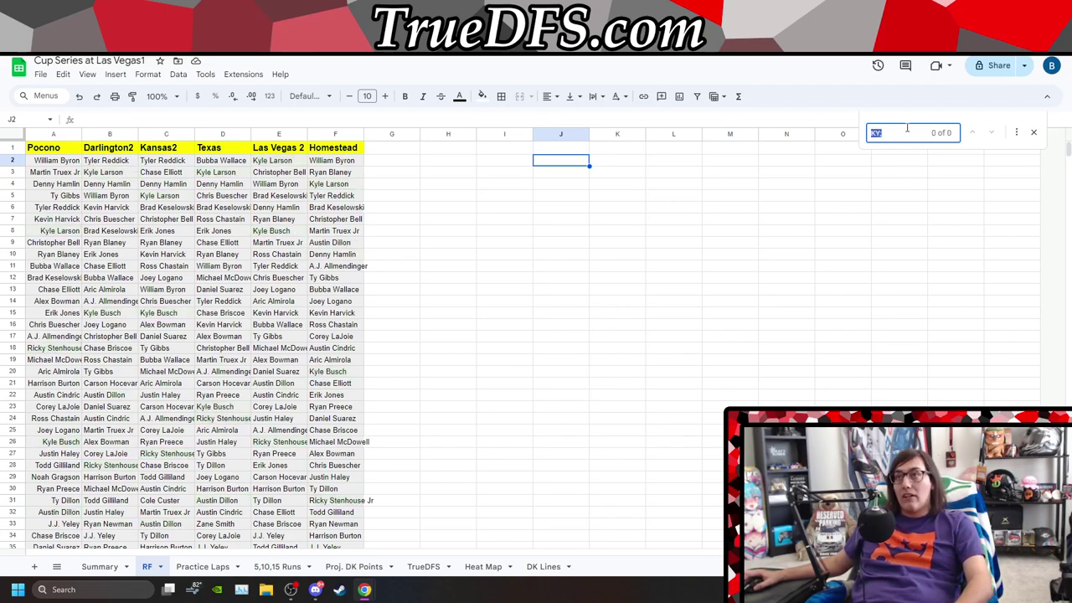
{"action": "key", "text": "BackSpace"}
{"action": "type", "text": "LE BUS"}
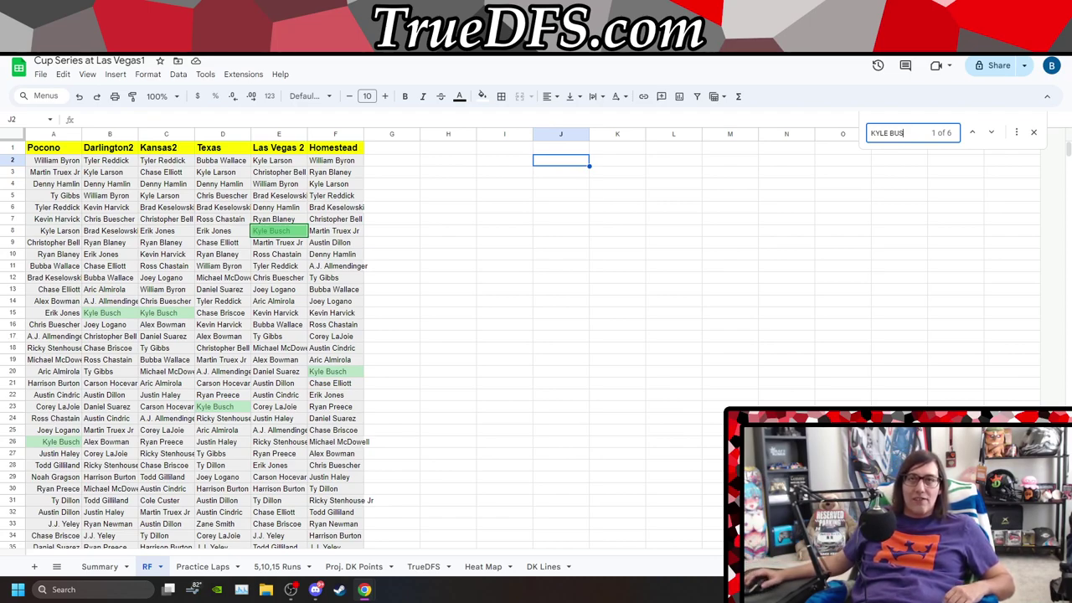
- Fill cell G11, beside the Homestead column, with light grey
{"action": "left_click", "coordinate": [378, 272]}
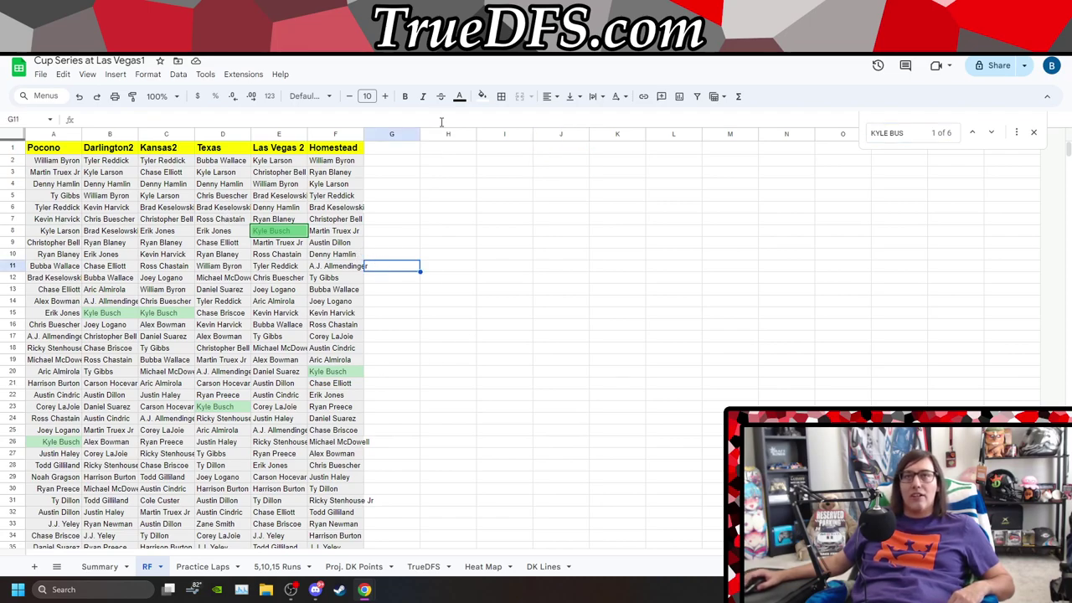
{"action": "left_click", "coordinate": [481, 95]}
{"action": "left_click", "coordinate": [572, 136]}
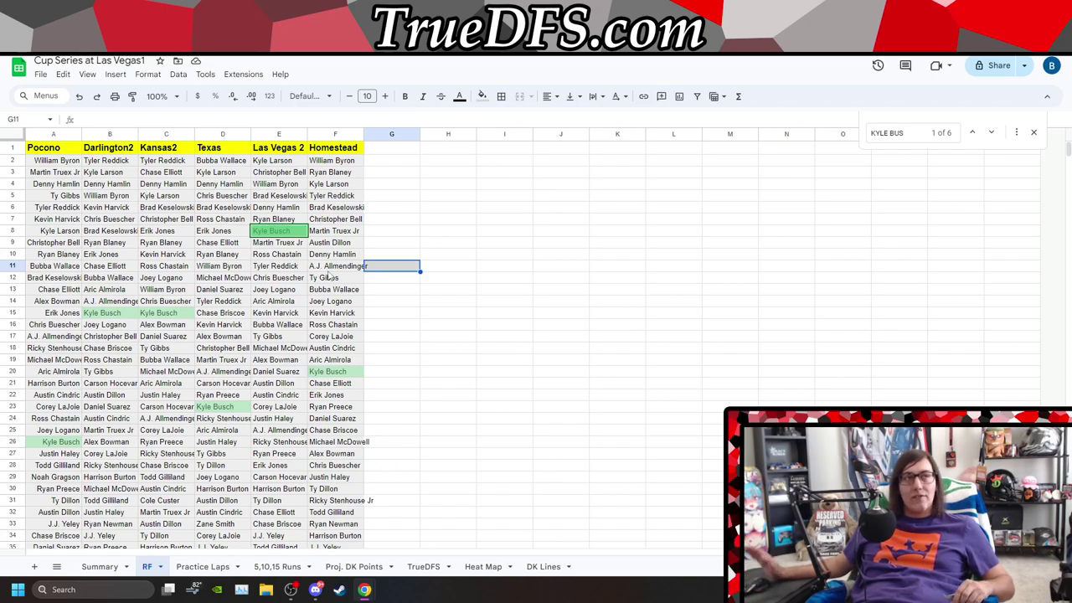
- Look over the full race rankings, and search the sheet for "BRAD"
{"action": "scroll", "coordinate": [419, 343], "scroll_direction": "down", "scroll_amount": 2}
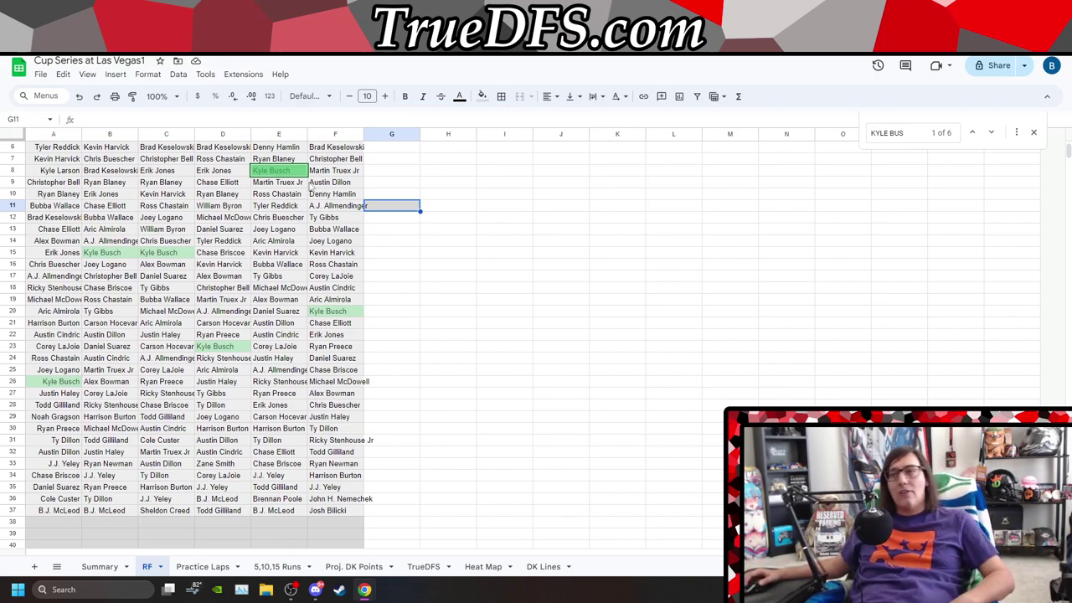
{"action": "scroll", "coordinate": [362, 265], "scroll_direction": "up", "scroll_amount": 2}
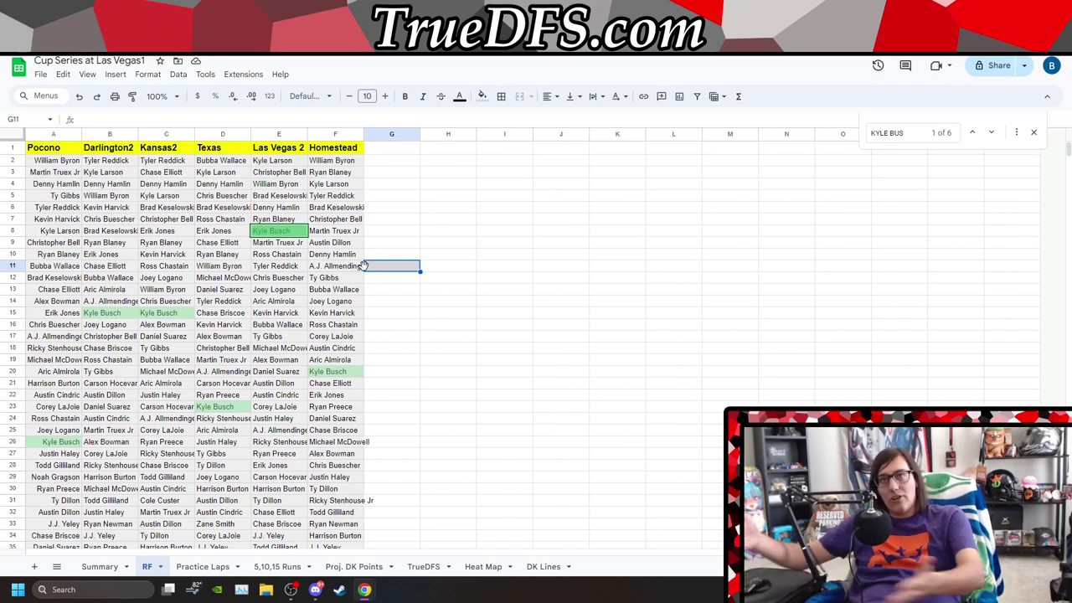
{"action": "left_click", "coordinate": [906, 133]}
{"action": "double_click", "coordinate": [906, 132]}
{"action": "triple_click", "coordinate": [906, 133]}
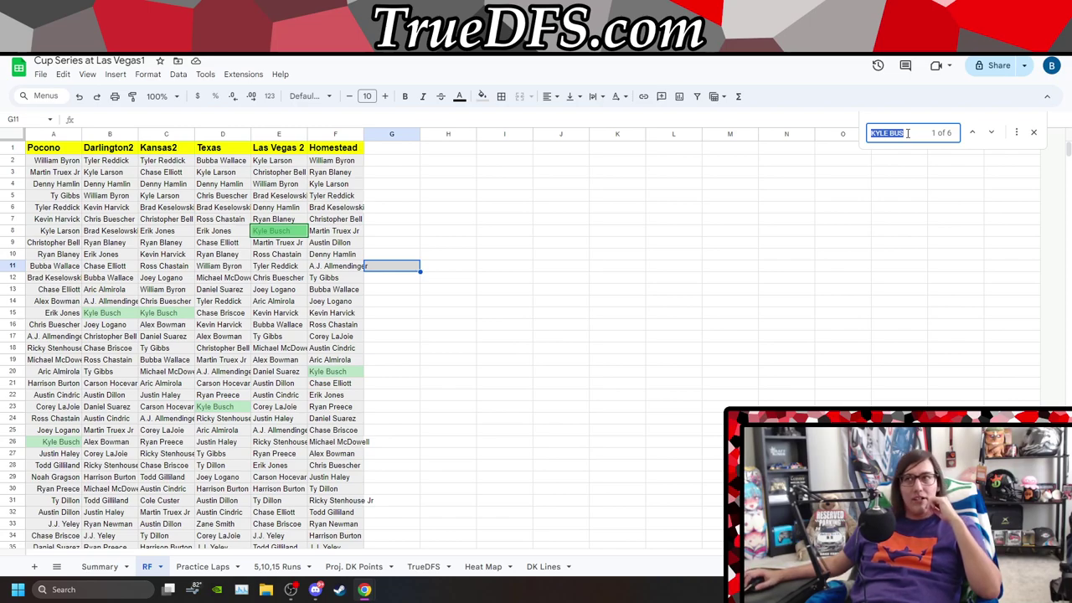
{"action": "type", "text": "BRAD"}
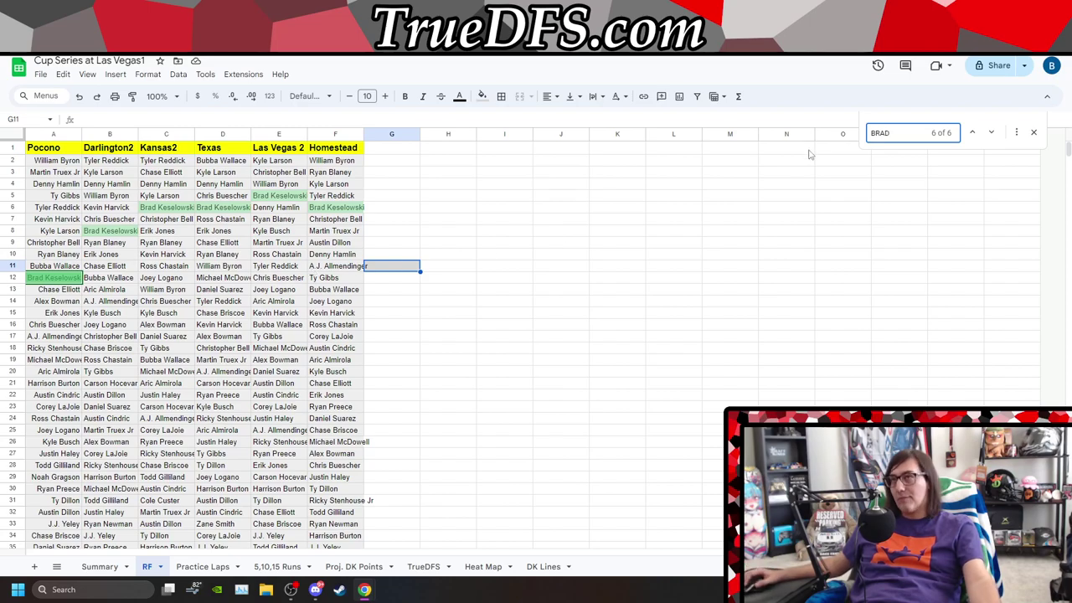
{"action": "double_click", "coordinate": [905, 133]}
{"action": "type", "text": "CH"}
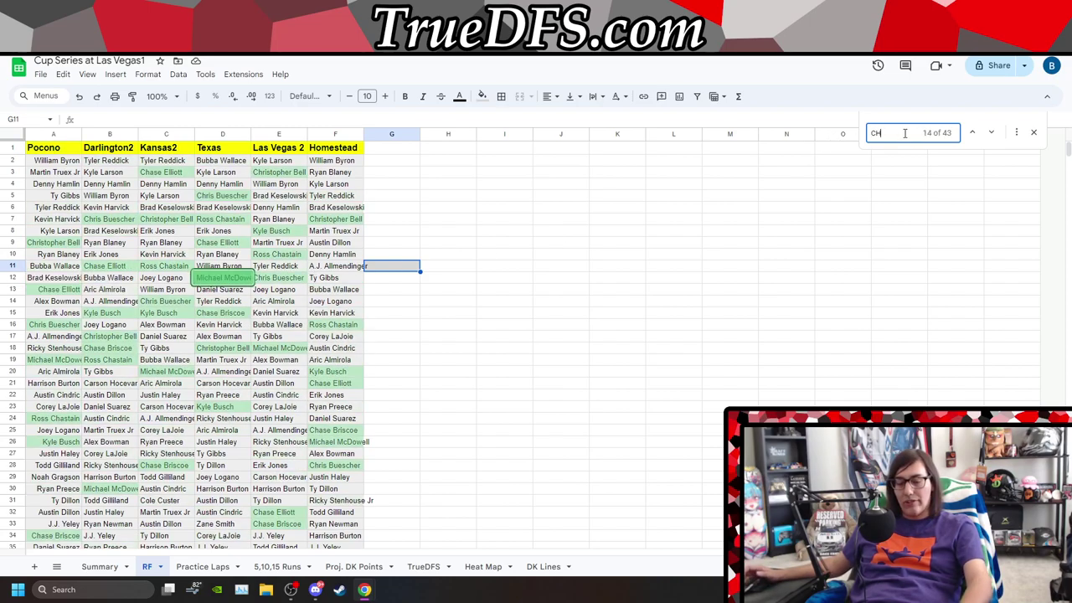
{"action": "type", "text": "RIS B"}
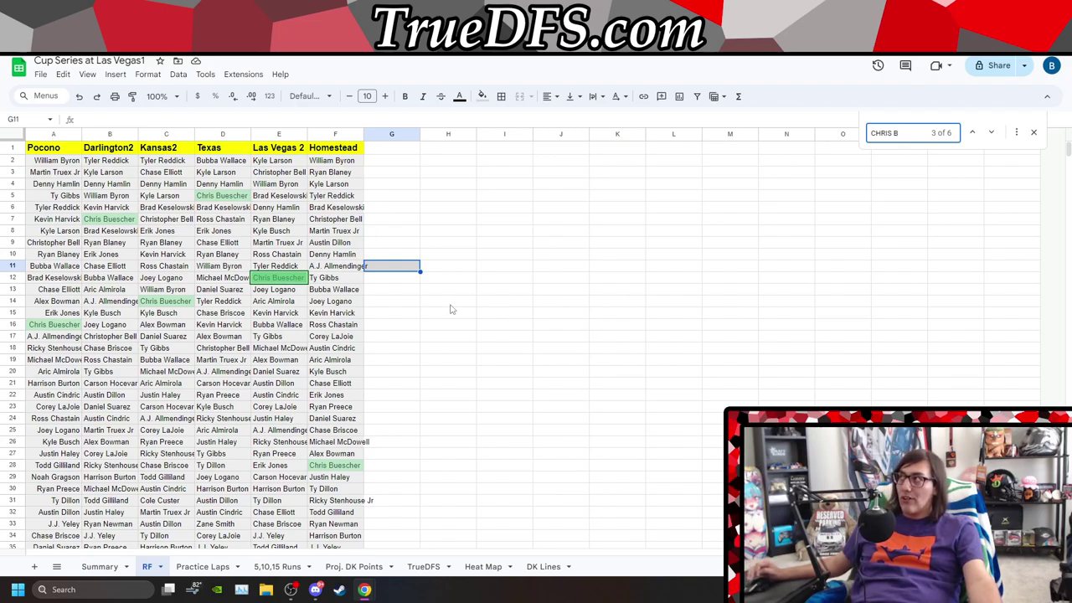
{"action": "triple_click", "coordinate": [893, 132]}
{"action": "type", "text": "LO"}
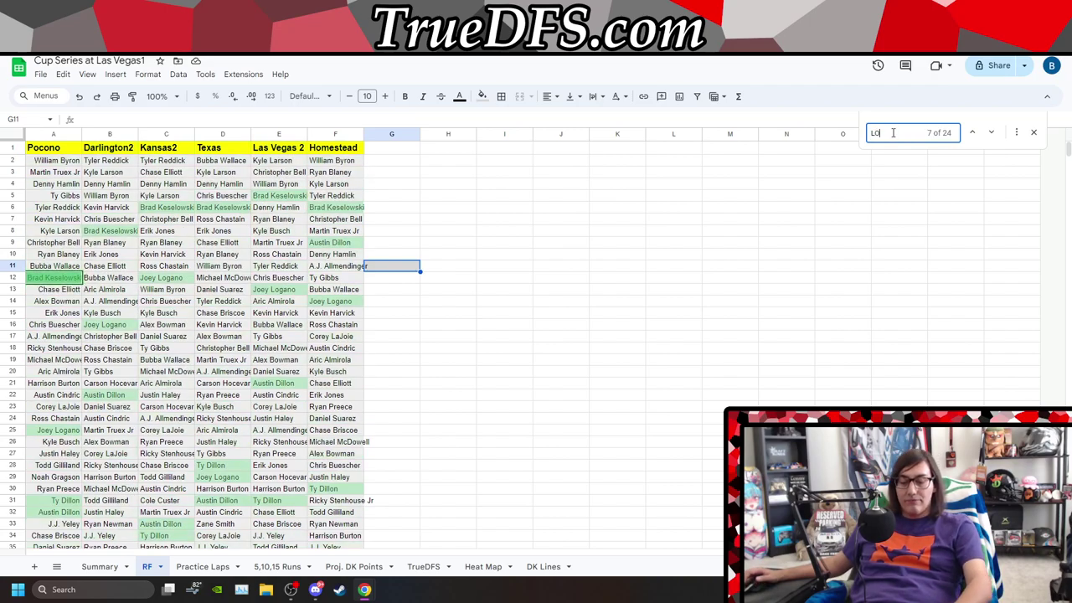
{"action": "type", "text": "GA"}
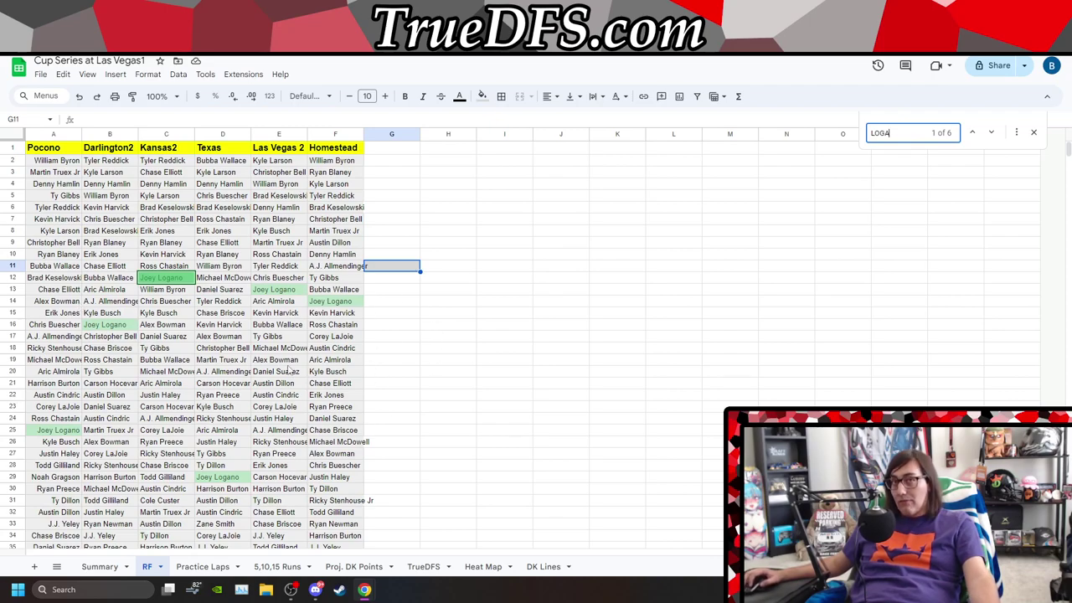
- Search the sheet for "CIN" and then for "BLAN" to check their ranks, and close the search
{"action": "double_click", "coordinate": [915, 131]}
{"action": "type", "text": "CIN"}
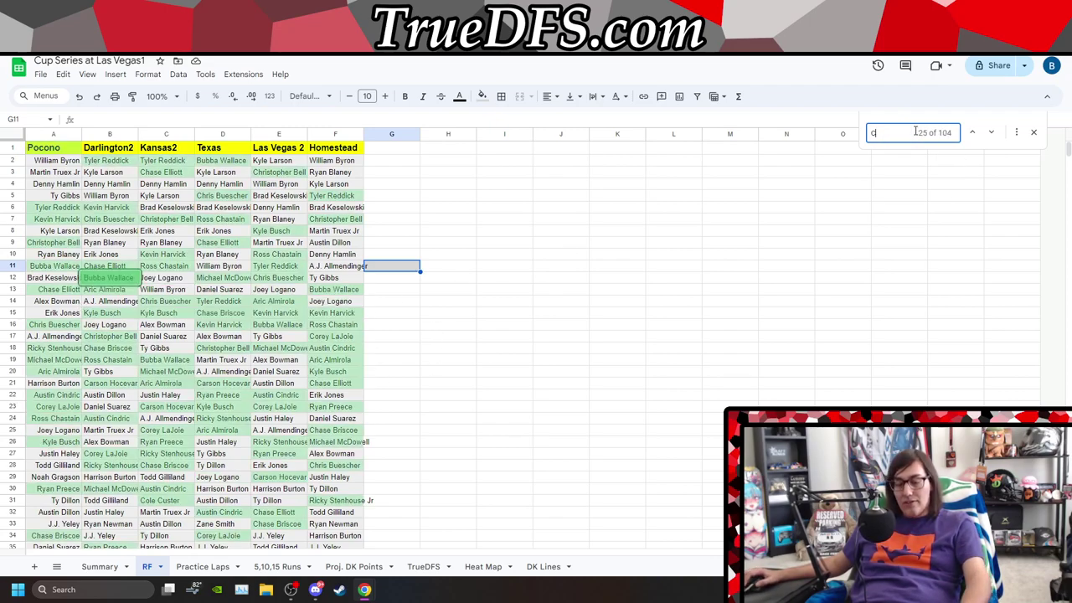
{"action": "double_click", "coordinate": [906, 137]}
{"action": "type", "text": "BLAN"}
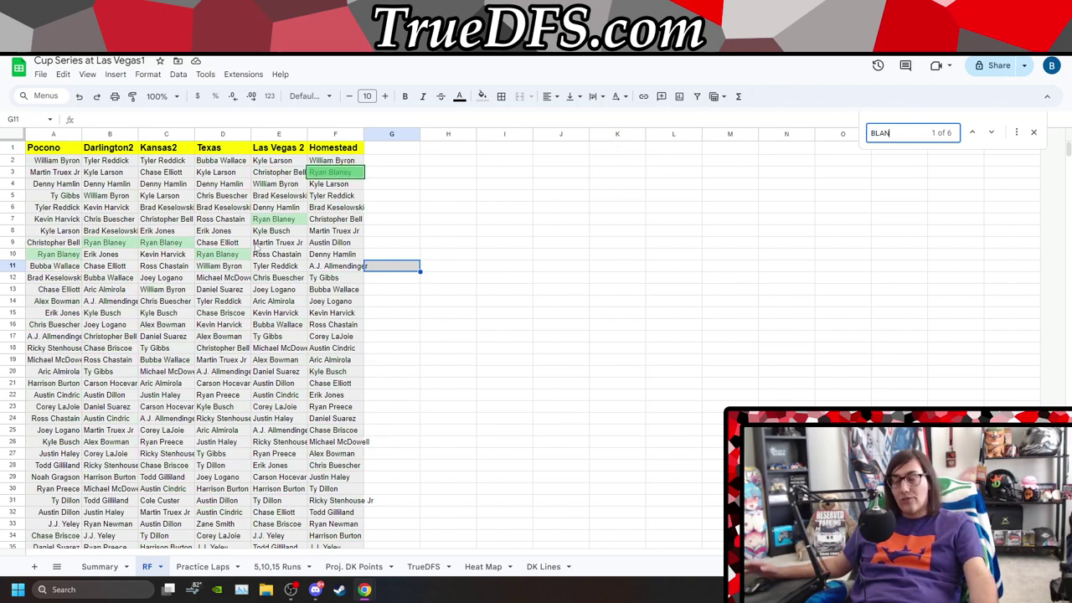
{"action": "double_click", "coordinate": [902, 132]}
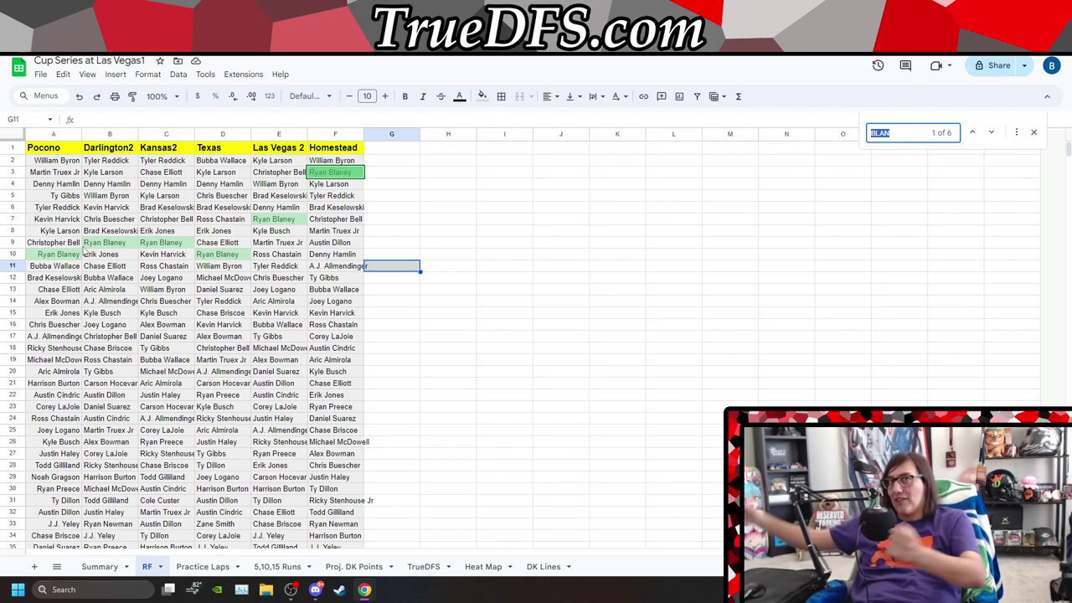
{"action": "left_click", "coordinate": [1034, 135]}
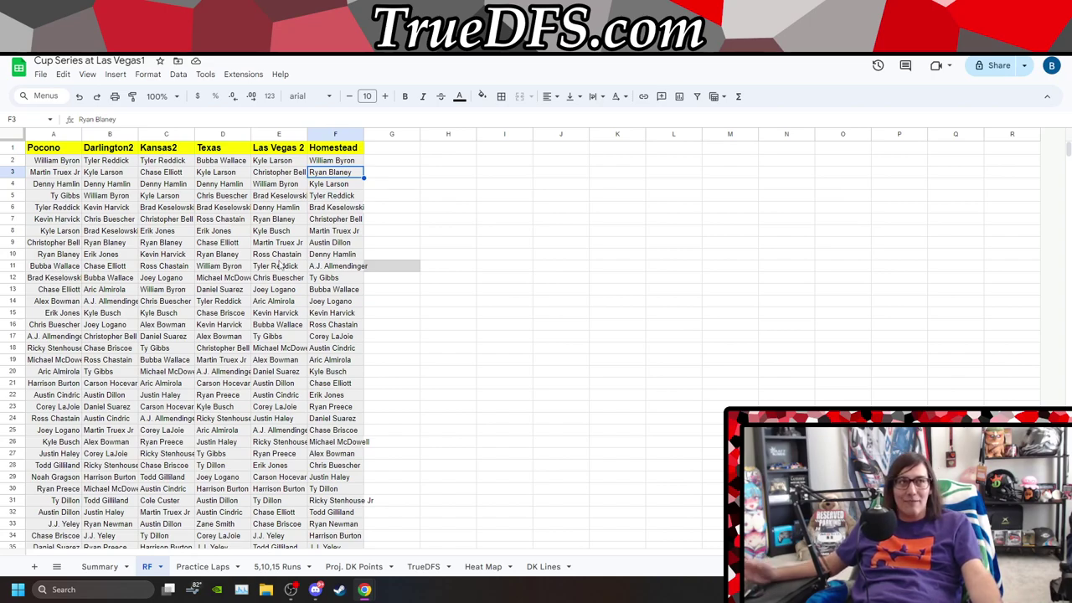
- Start a new search of the sheet for "CORE" to review that driver's rank in each race
{"action": "left_click", "coordinate": [750, 231]}
{"action": "key", "text": "ctrl+f"}
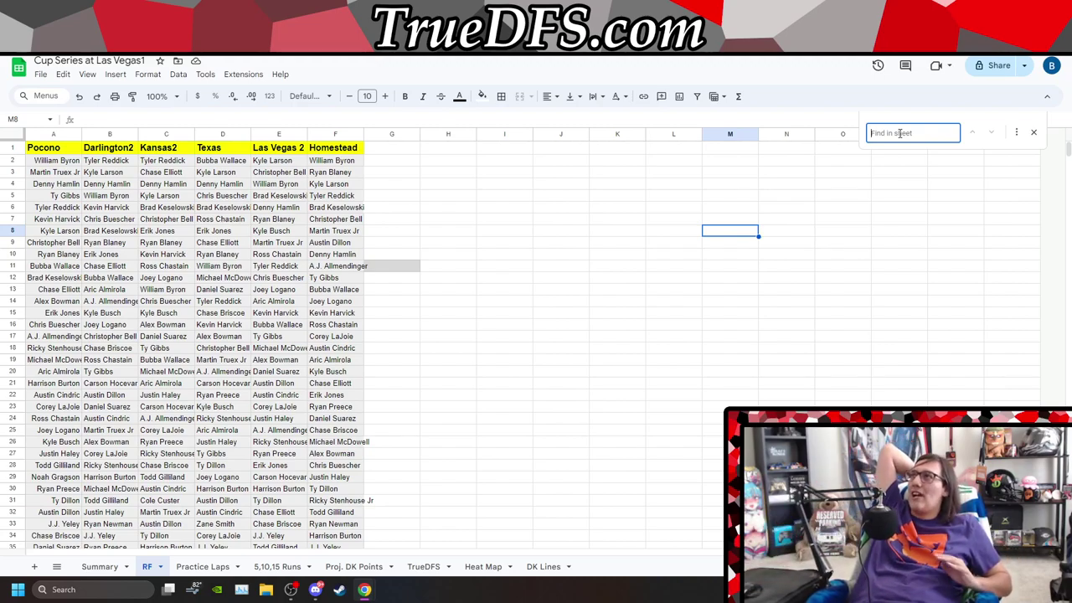
{"action": "type", "text": "CORE"}
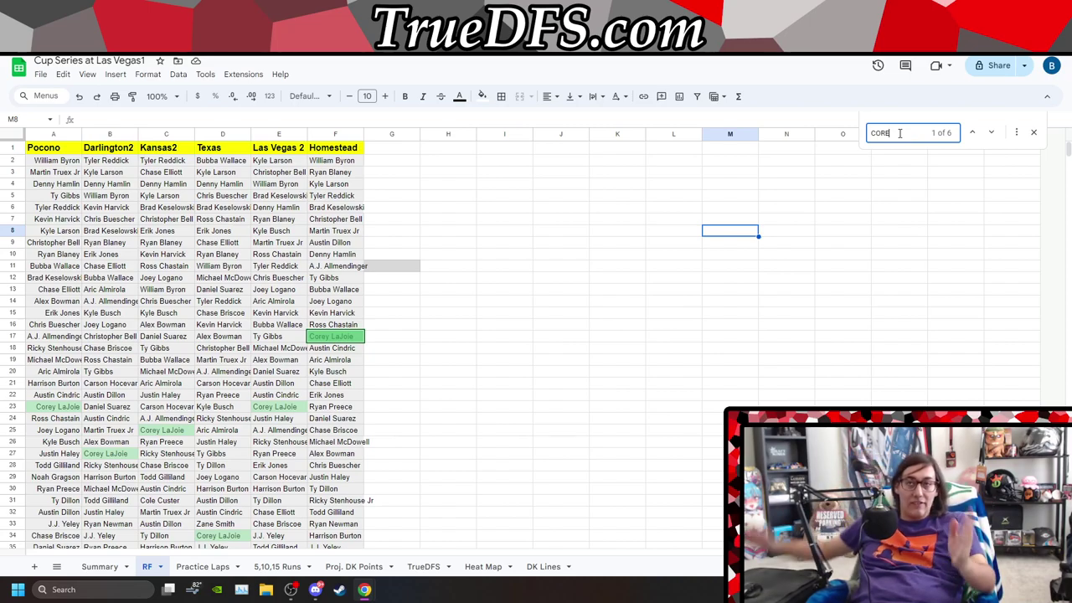
- Undo the recent edits until all race columns from Las Vegas through Homestead are restored, and close the search
{"action": "left_click", "coordinate": [551, 308]}
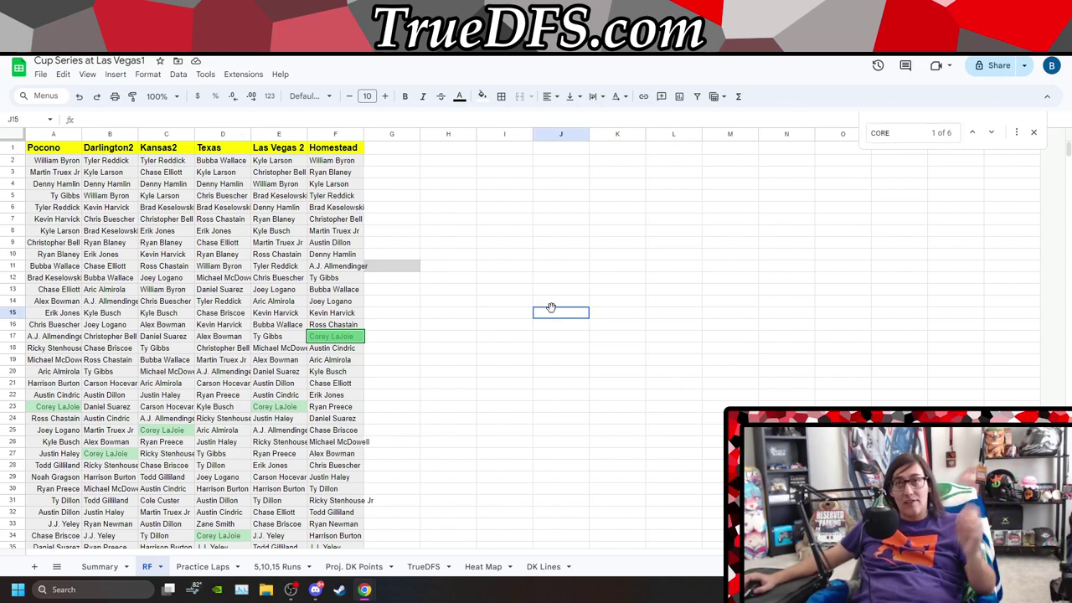
{"action": "key", "text": "ctrl+z"}
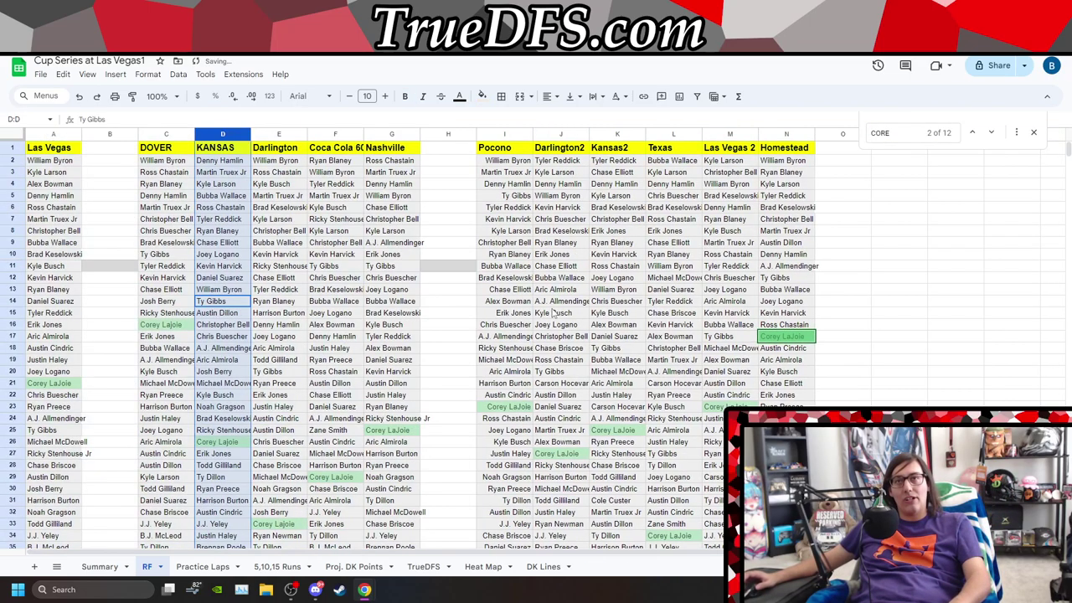
{"action": "left_click", "coordinate": [911, 256]}
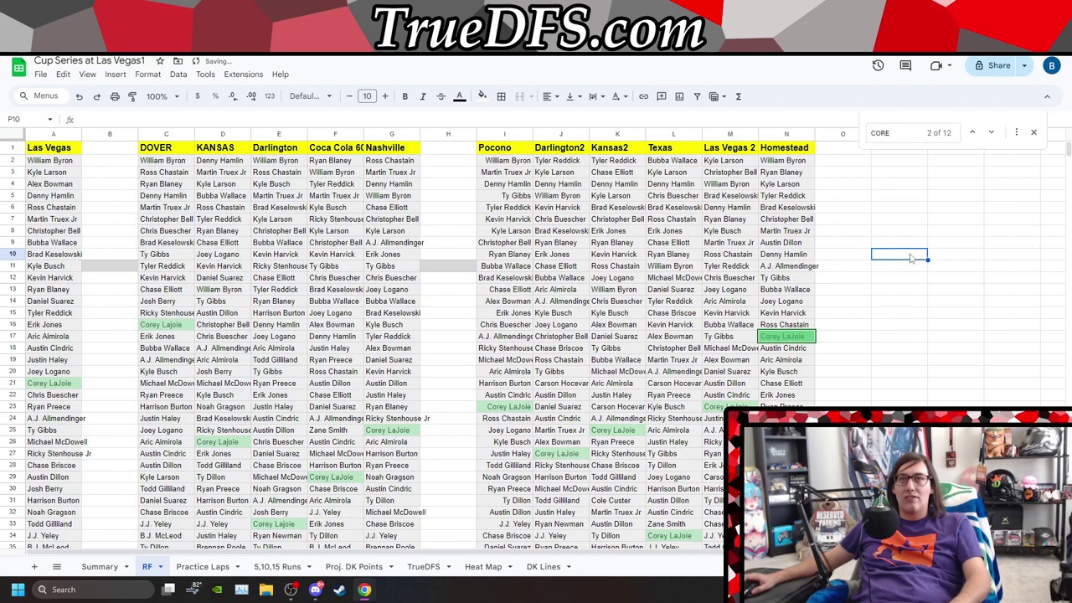
{"action": "key", "text": "ctrl+z"}
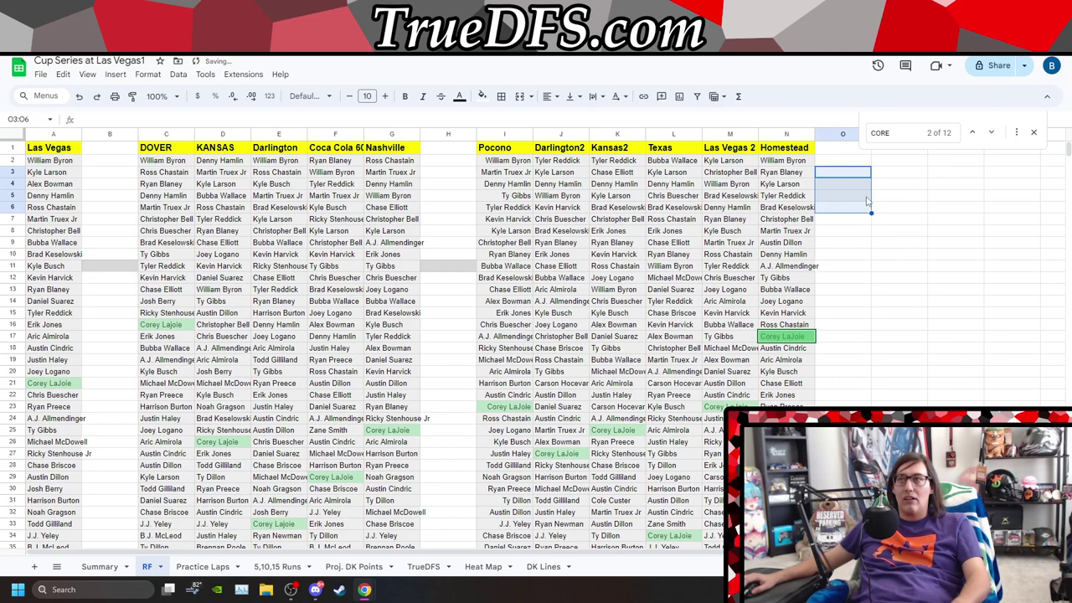
{"action": "key", "text": "ctrl+z"}
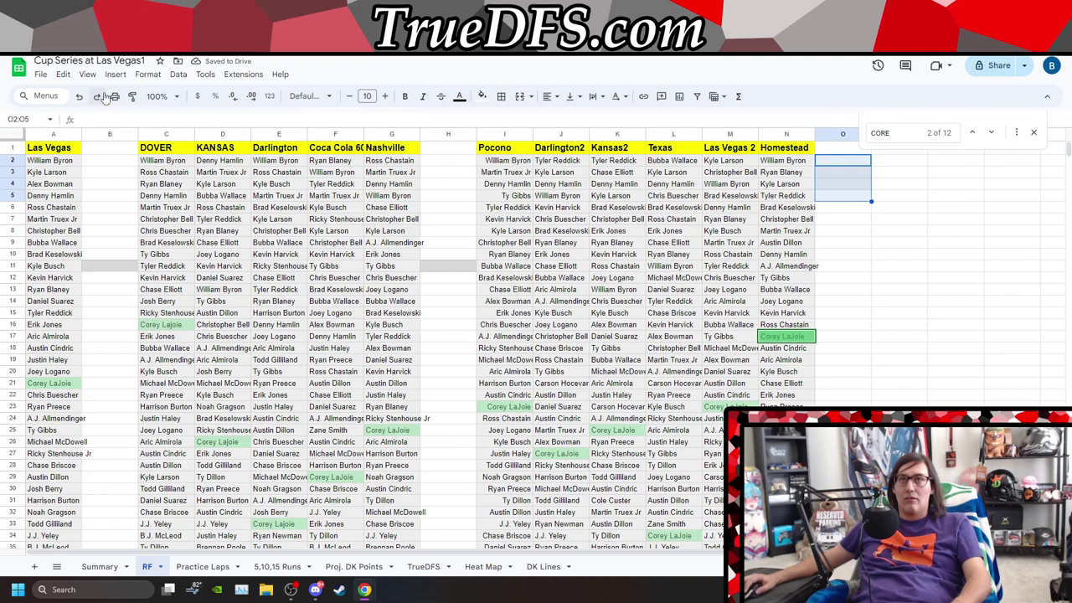
{"action": "left_click", "coordinate": [1035, 137]}
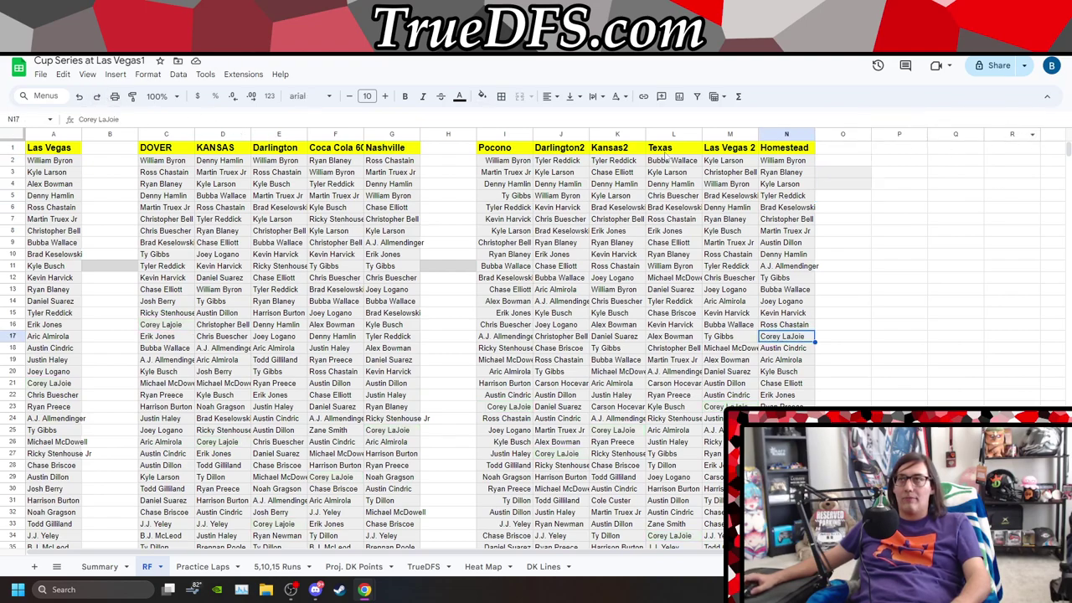
- Set the fill of the empty cells O2:O8 to white to remove their grey shading
{"action": "left_click", "coordinate": [97, 98]}
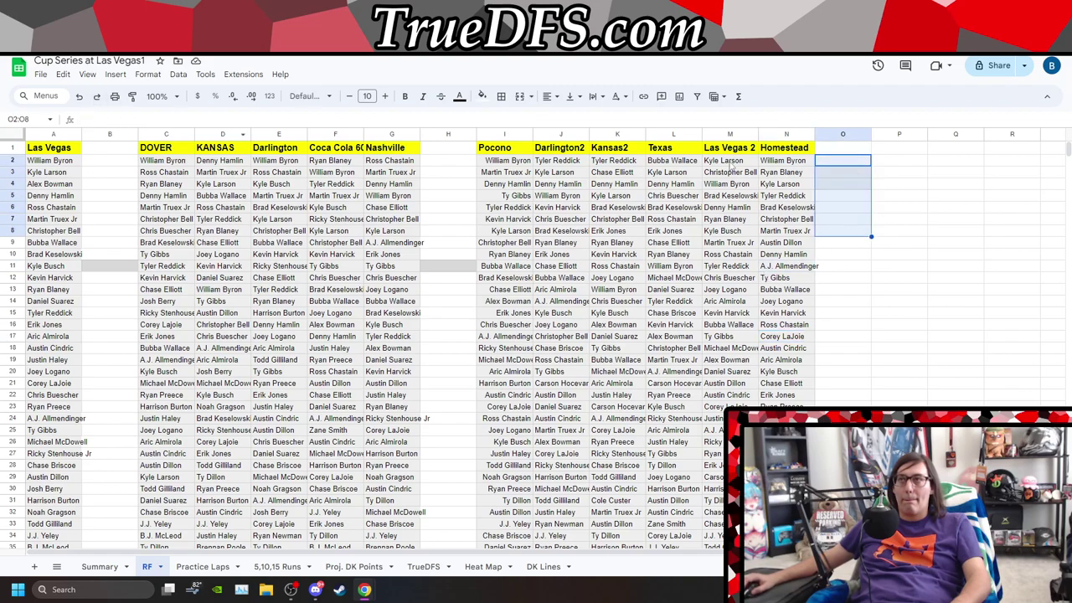
{"action": "left_click", "coordinate": [482, 97]}
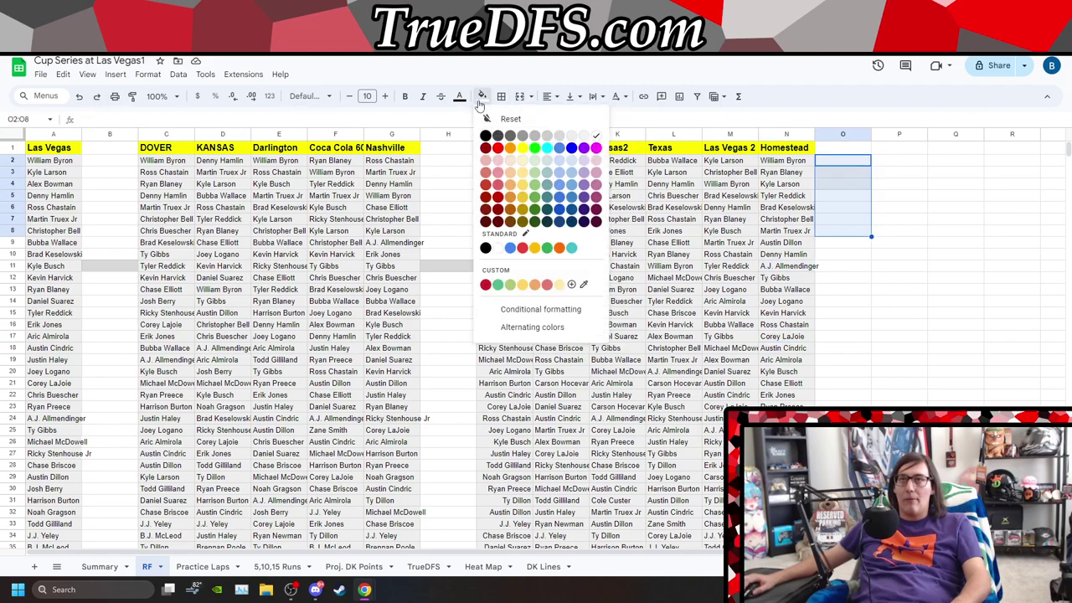
{"action": "left_click", "coordinate": [594, 135]}
{"action": "left_click", "coordinate": [944, 203]}
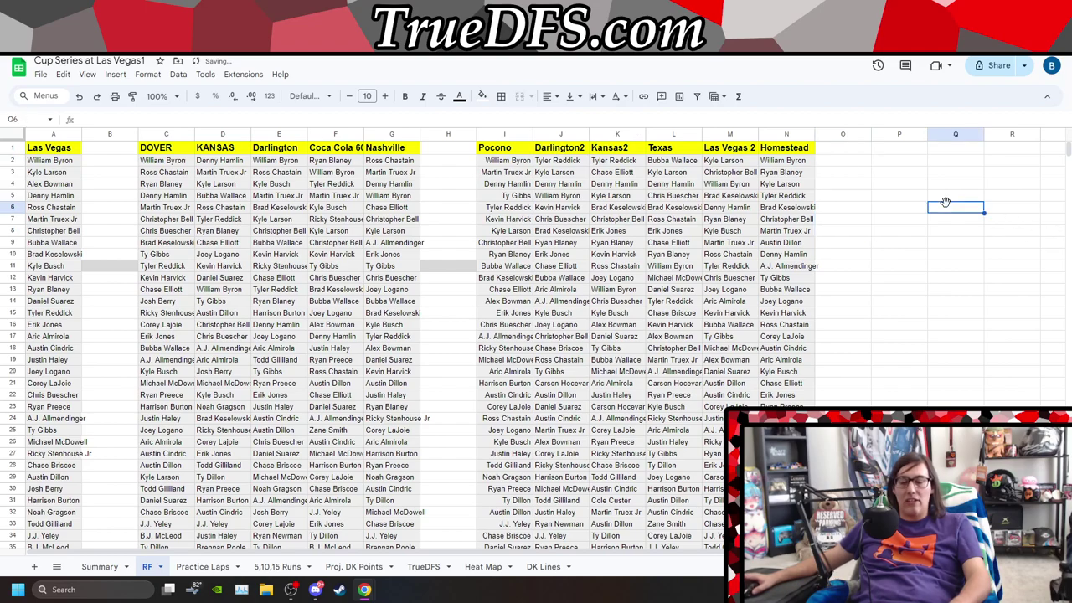
- Search the RF sheet for "COR" and review that driver's rank in every race column
{"action": "key", "text": "ctrl+f"}
{"action": "type", "text": "COR"}
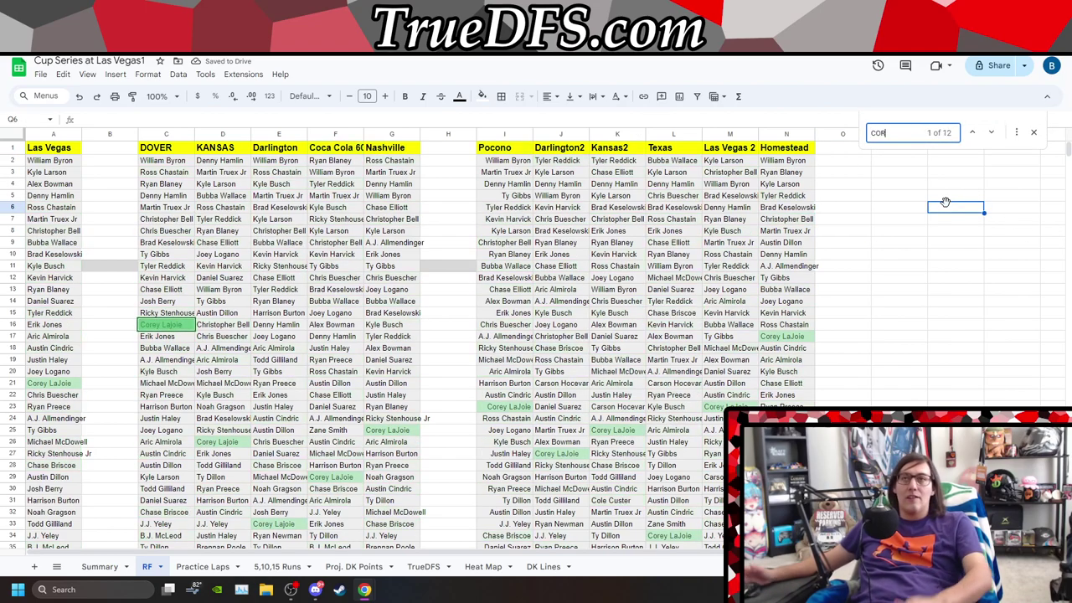
{"action": "scroll", "coordinate": [854, 139], "scroll_direction": "down", "scroll_amount": 2}
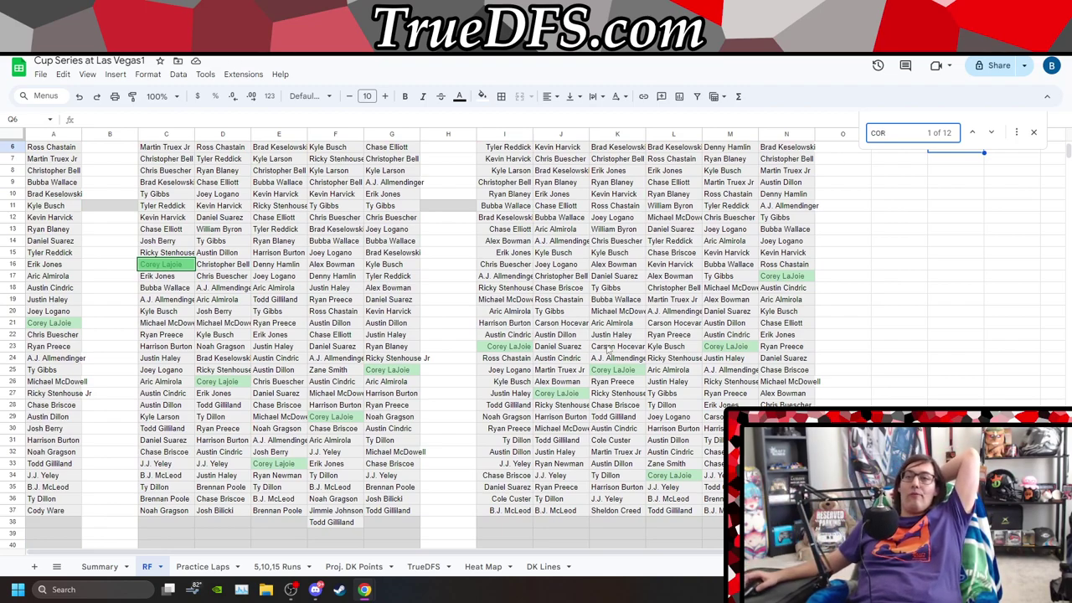
{"action": "scroll", "coordinate": [121, 344], "scroll_direction": "up", "scroll_amount": 1}
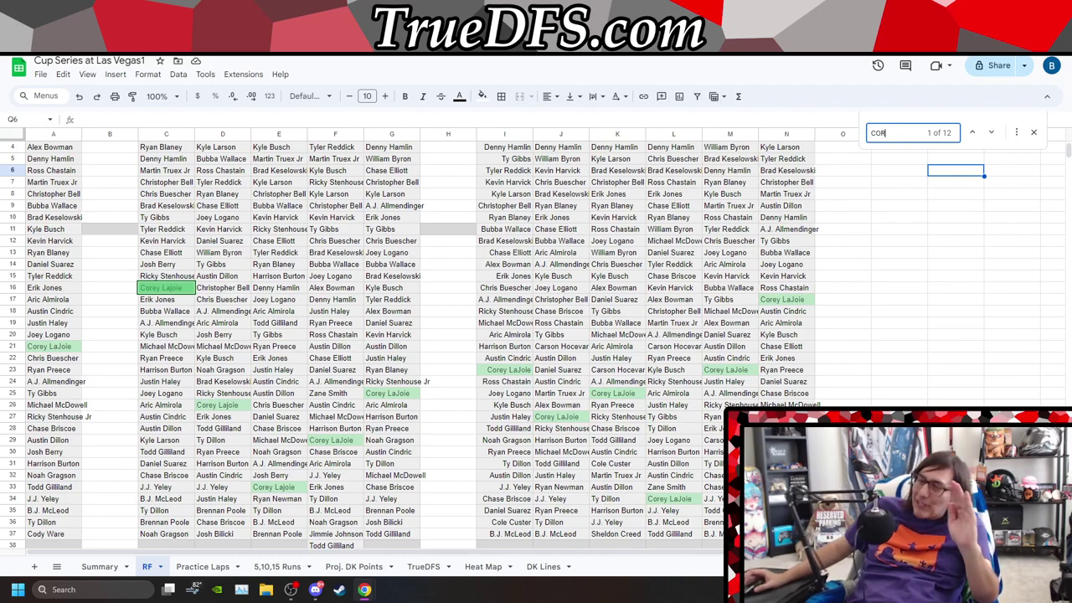
{"action": "scroll", "coordinate": [494, 343], "scroll_direction": "up", "scroll_amount": 1}
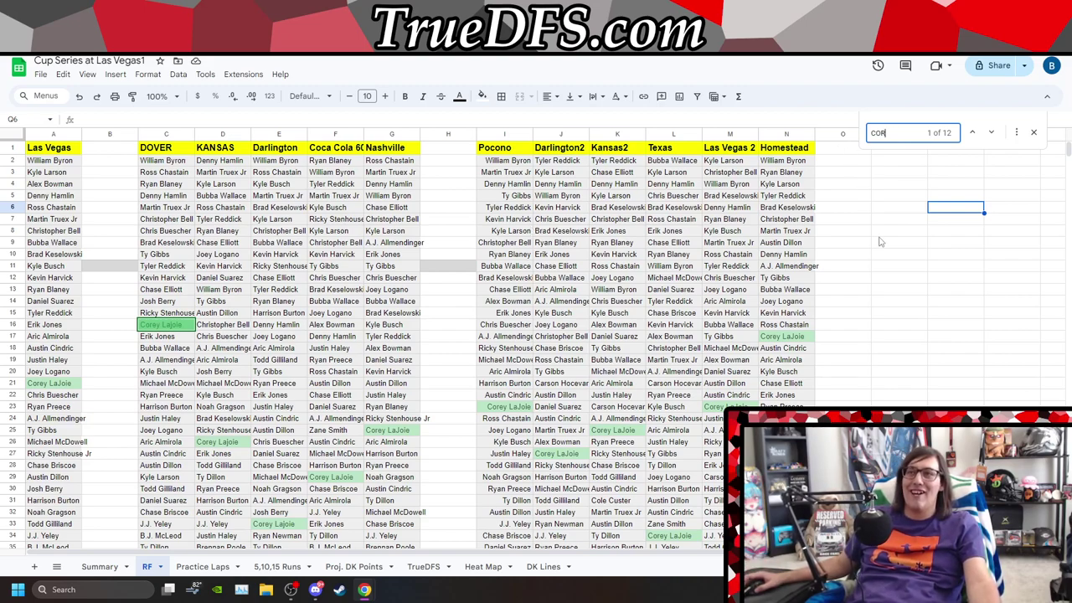
{"action": "scroll", "coordinate": [867, 259], "scroll_direction": "down", "scroll_amount": 2}
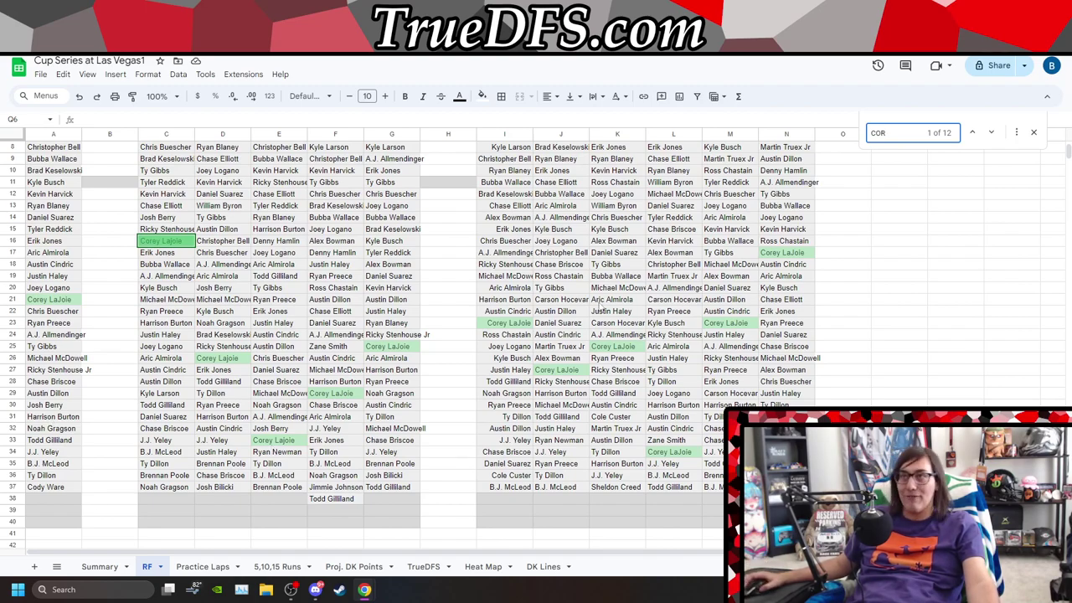
{"action": "scroll", "coordinate": [586, 294], "scroll_direction": "up", "scroll_amount": 2}
- Search the sheet for "BUBB" and then for "RED" to compare the two drivers' rankings
{"action": "left_click", "coordinate": [906, 135]}
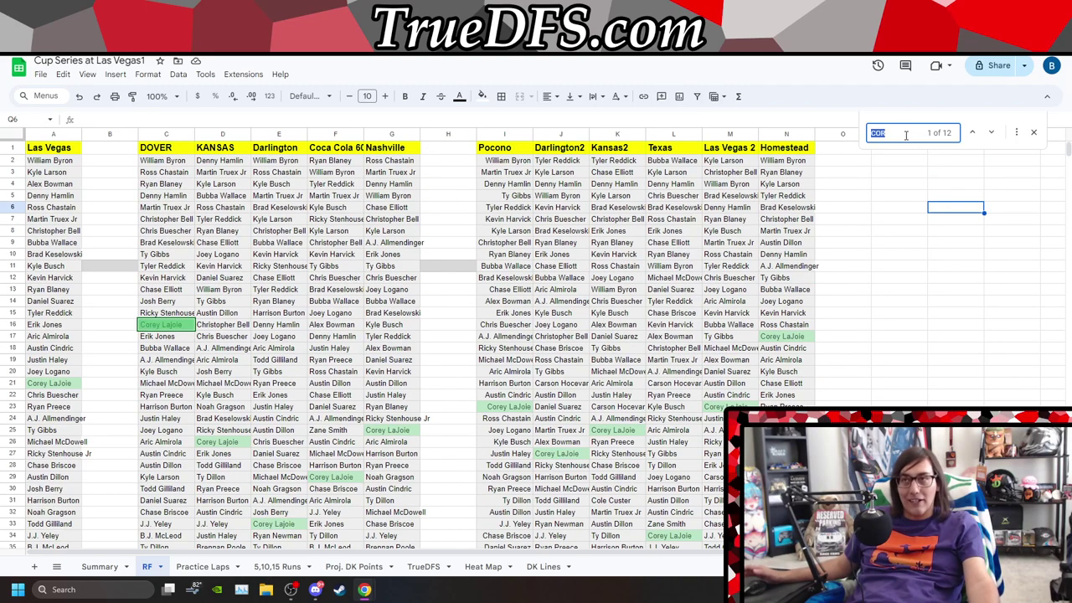
{"action": "type", "text": "BUBB"}
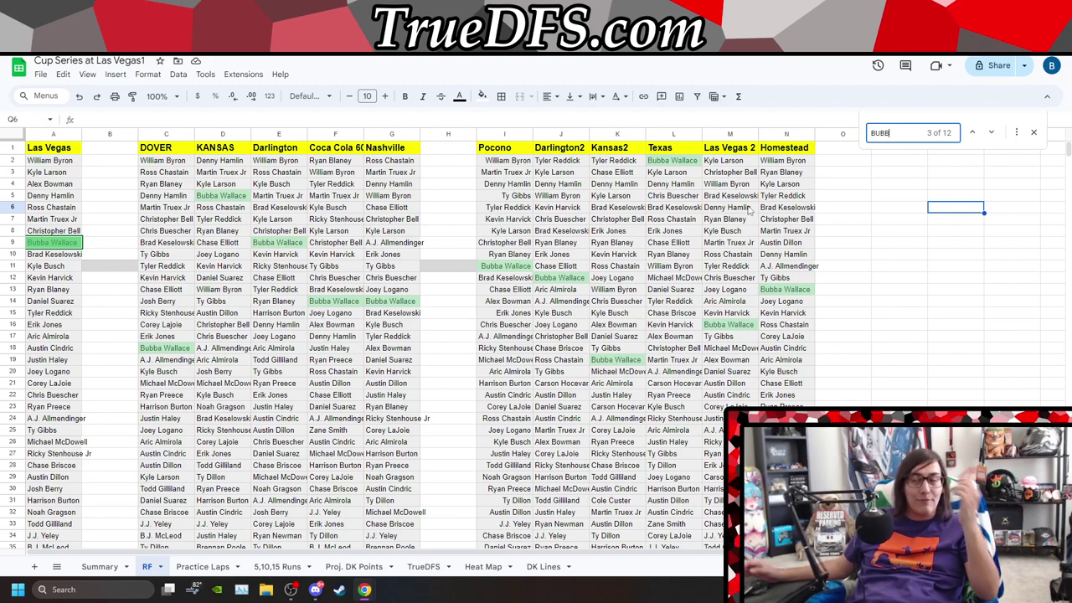
{"action": "double_click", "coordinate": [901, 130]}
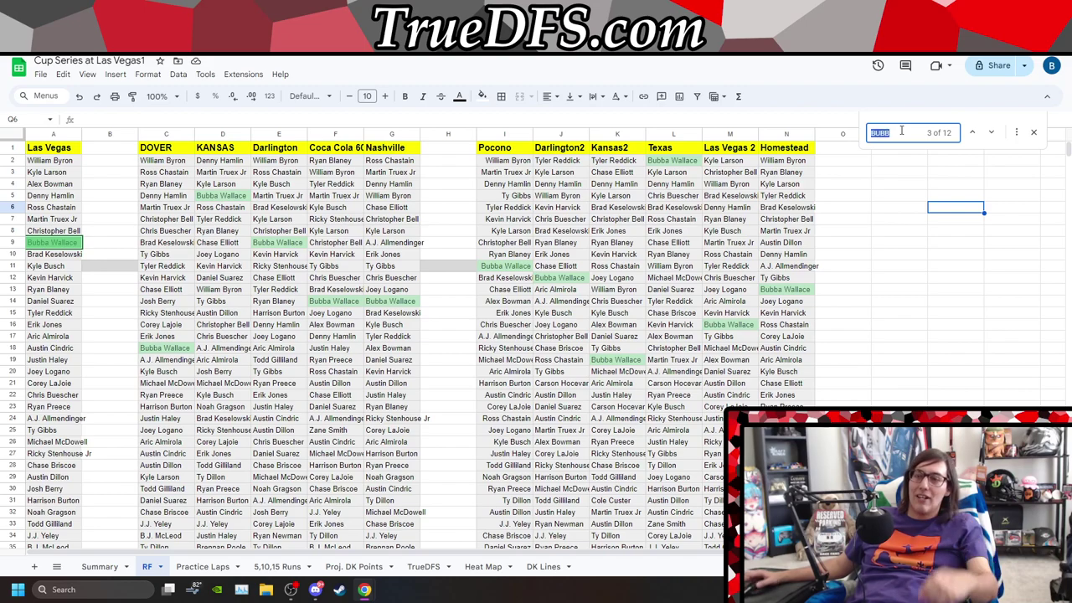
{"action": "type", "text": "RED"}
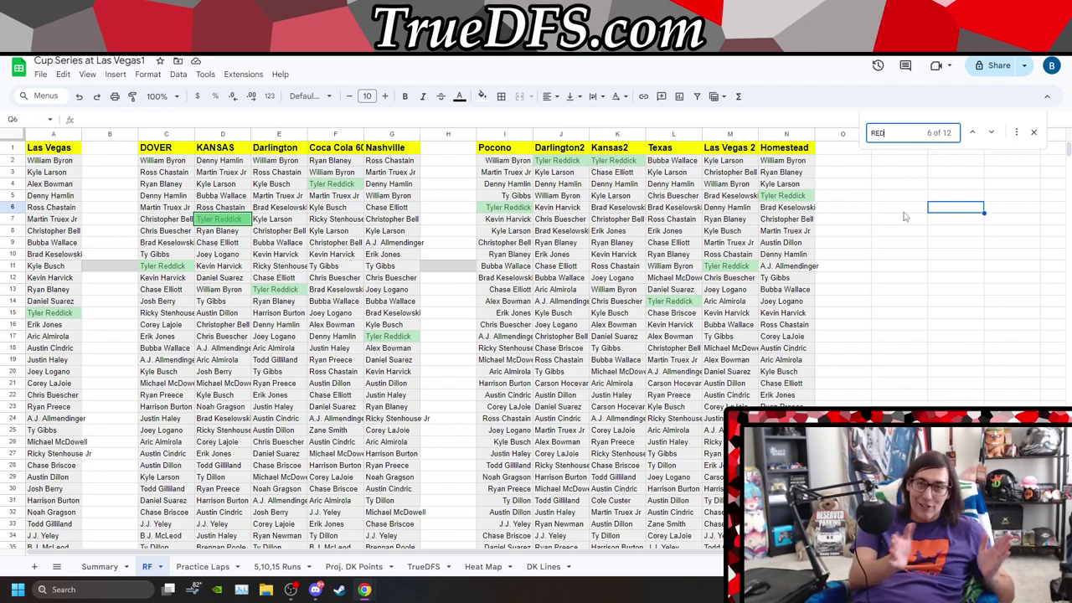
- Search the sheet for "ELLI" and examine that driver's rank down the full length of each race column
{"action": "key", "text": "ctrl+a"}
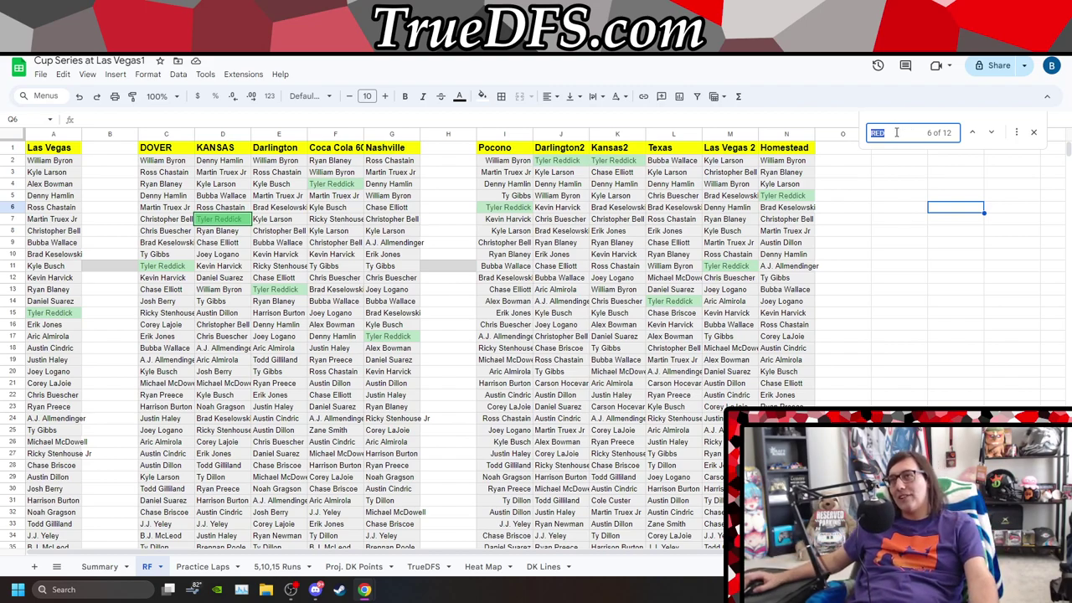
{"action": "type", "text": "ELLI"}
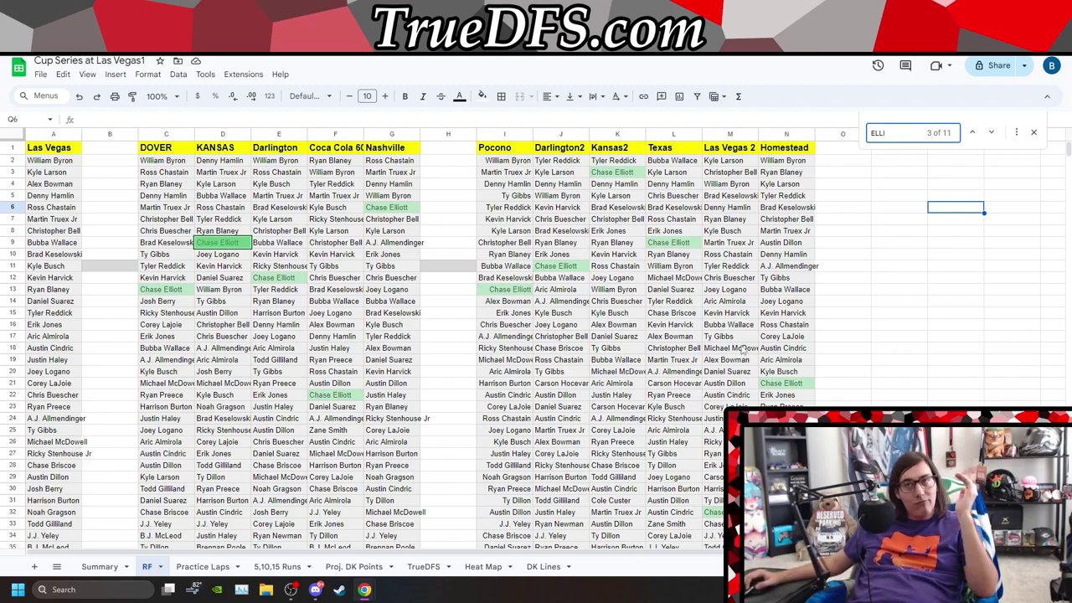
{"action": "scroll", "coordinate": [722, 357], "scroll_direction": "down", "scroll_amount": 1}
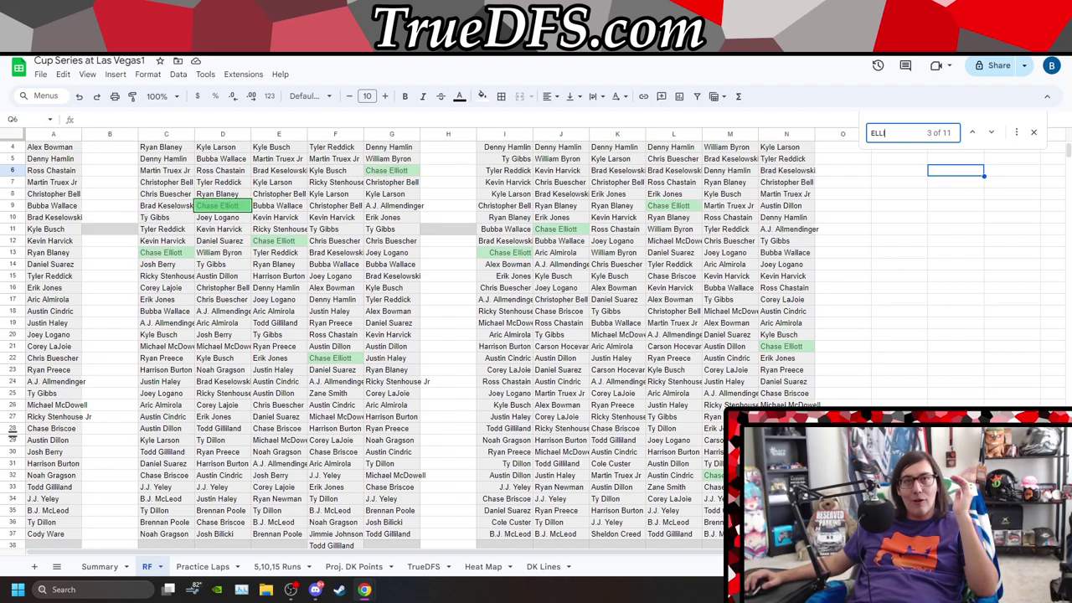
{"action": "scroll", "coordinate": [59, 387], "scroll_direction": "down", "scroll_amount": 2}
{"action": "scroll", "coordinate": [59, 387], "scroll_direction": "up", "scroll_amount": 2}
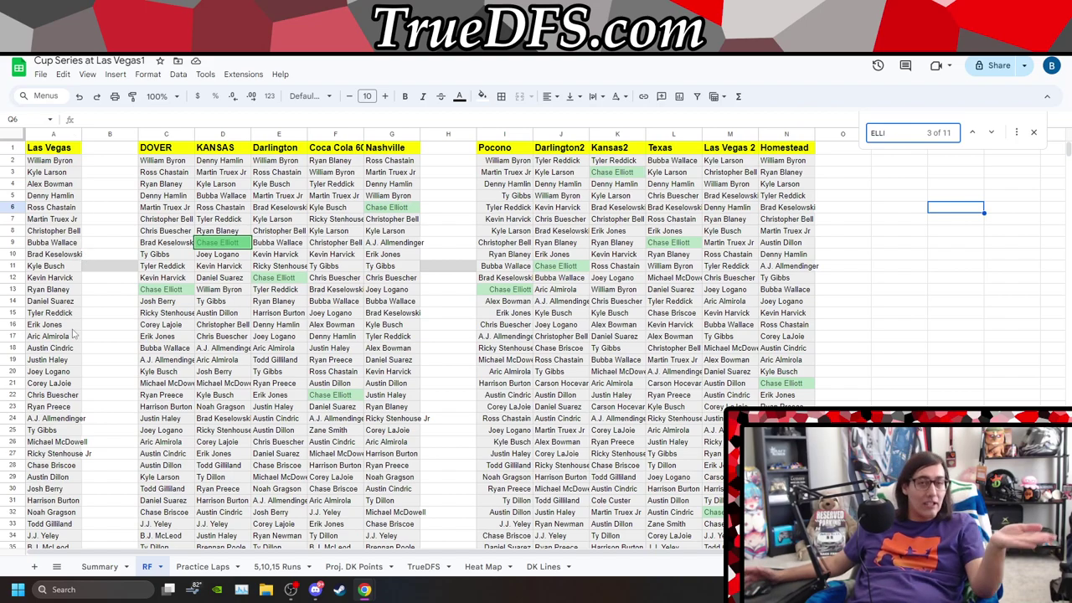
{"action": "scroll", "coordinate": [73, 333], "scroll_direction": "down", "scroll_amount": 1}
{"action": "scroll", "coordinate": [73, 333], "scroll_direction": "up", "scroll_amount": 1}
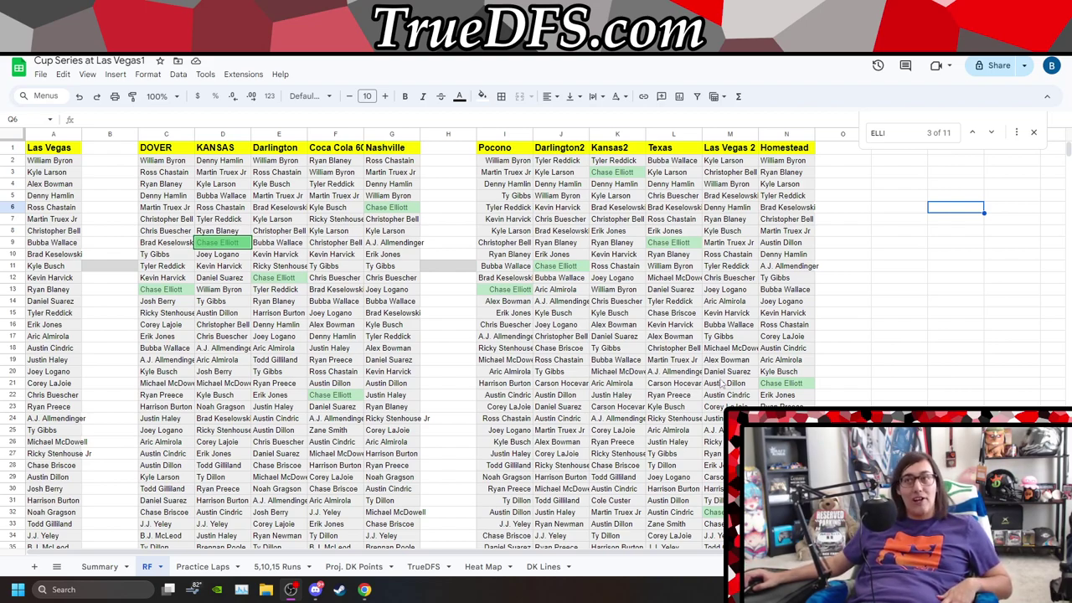
{"action": "scroll", "coordinate": [718, 413], "scroll_direction": "down", "scroll_amount": 3}
{"action": "scroll", "coordinate": [494, 345], "scroll_direction": "up", "scroll_amount": 2}
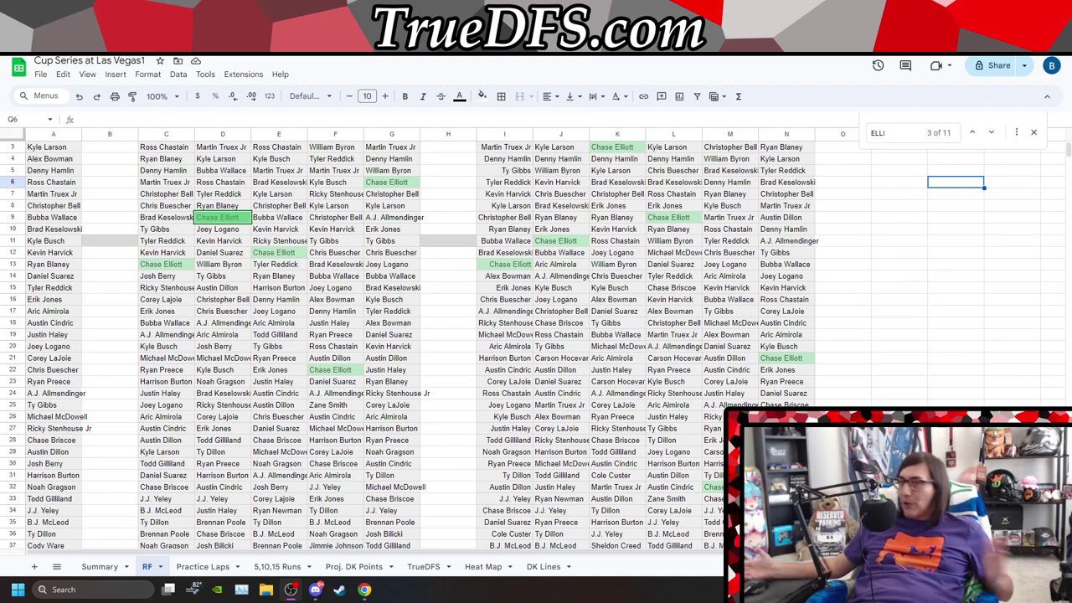
{"action": "scroll", "coordinate": [724, 303], "scroll_direction": "up", "scroll_amount": 1}
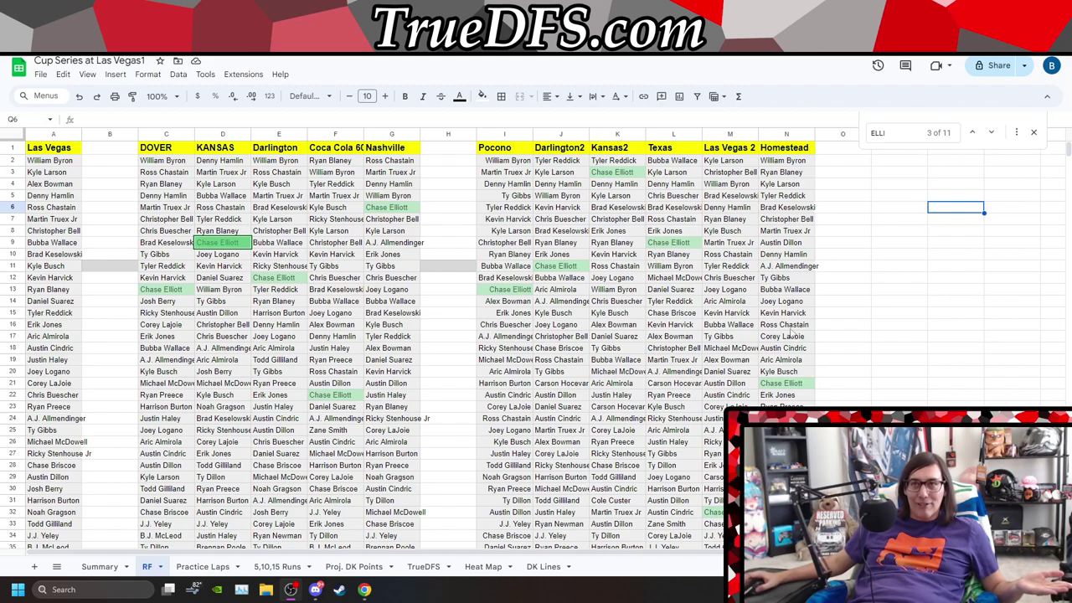
- Close the search and bring the race columns from Pocono through Homestead into view
{"action": "double_click", "coordinate": [895, 132]}
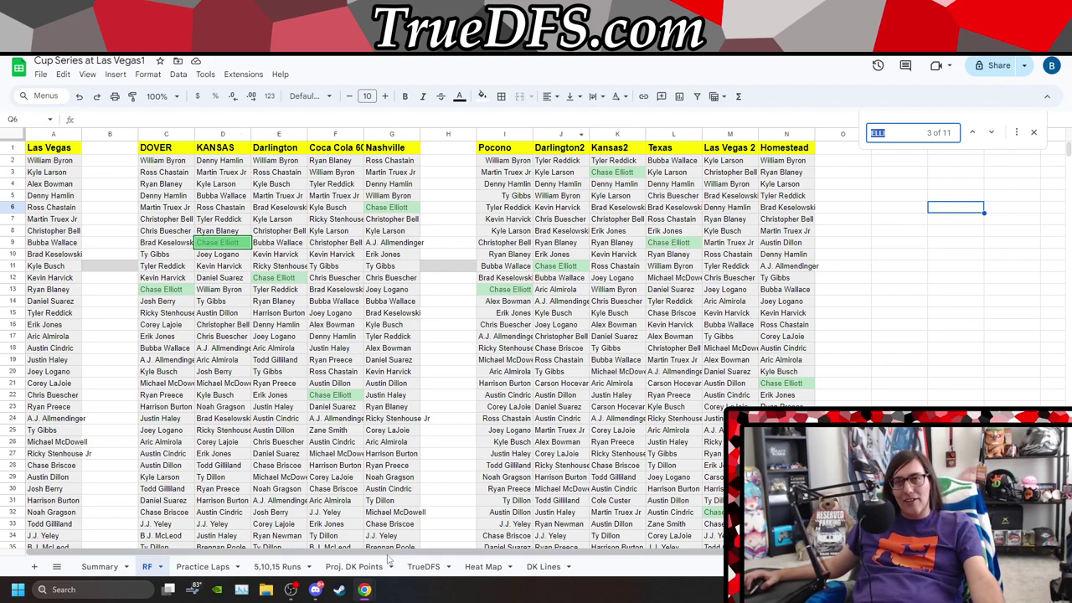
{"action": "left_click_drag", "start_coordinate": [394, 554], "coordinate": [688, 544]}
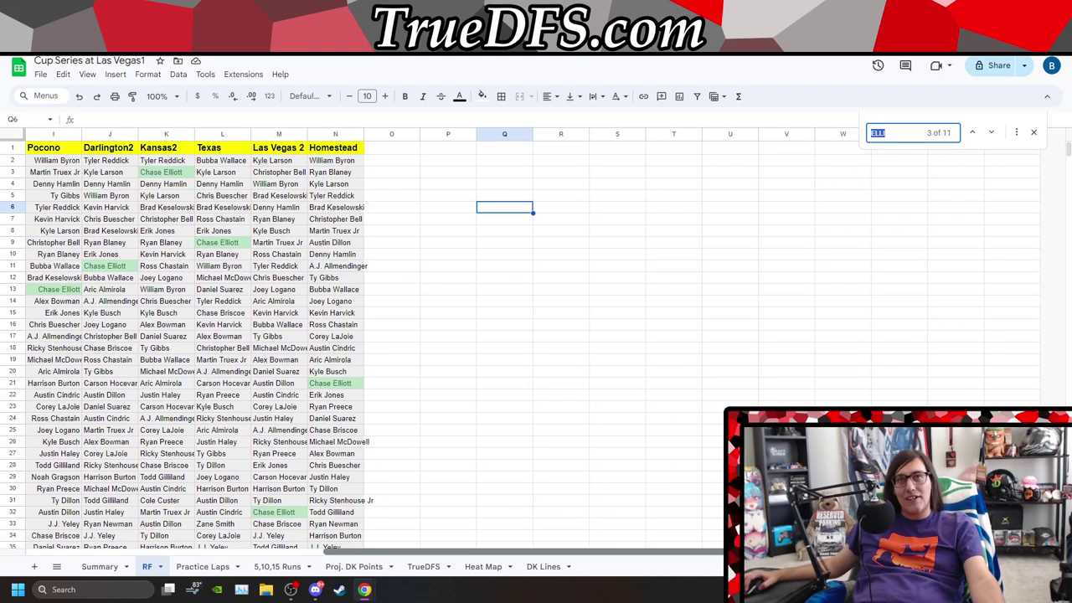
{"action": "left_click", "coordinate": [1034, 132]}
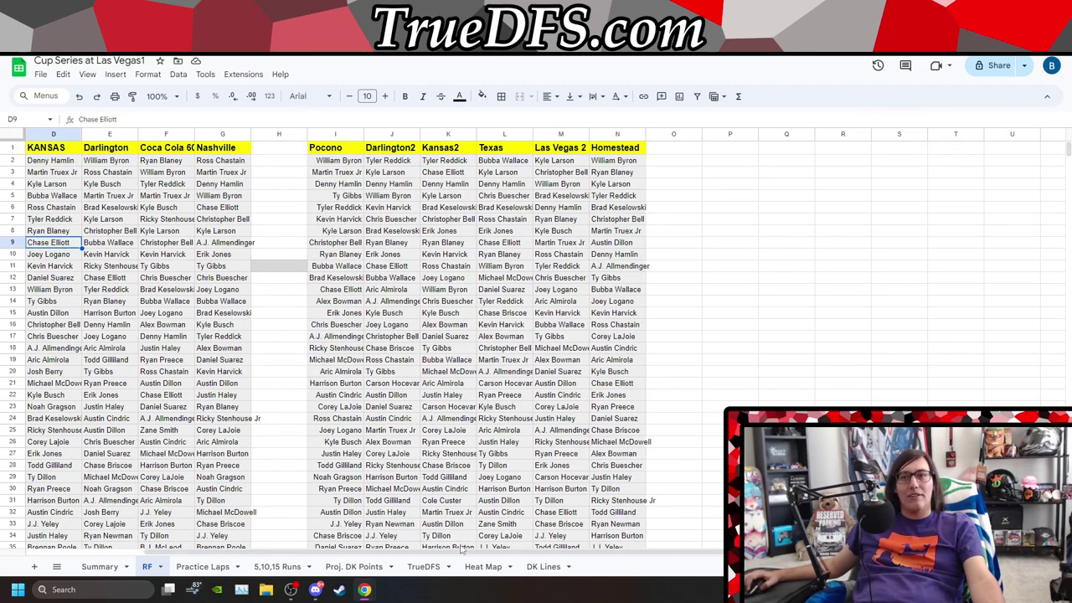
{"action": "left_click_drag", "start_coordinate": [464, 548], "coordinate": [645, 552]}
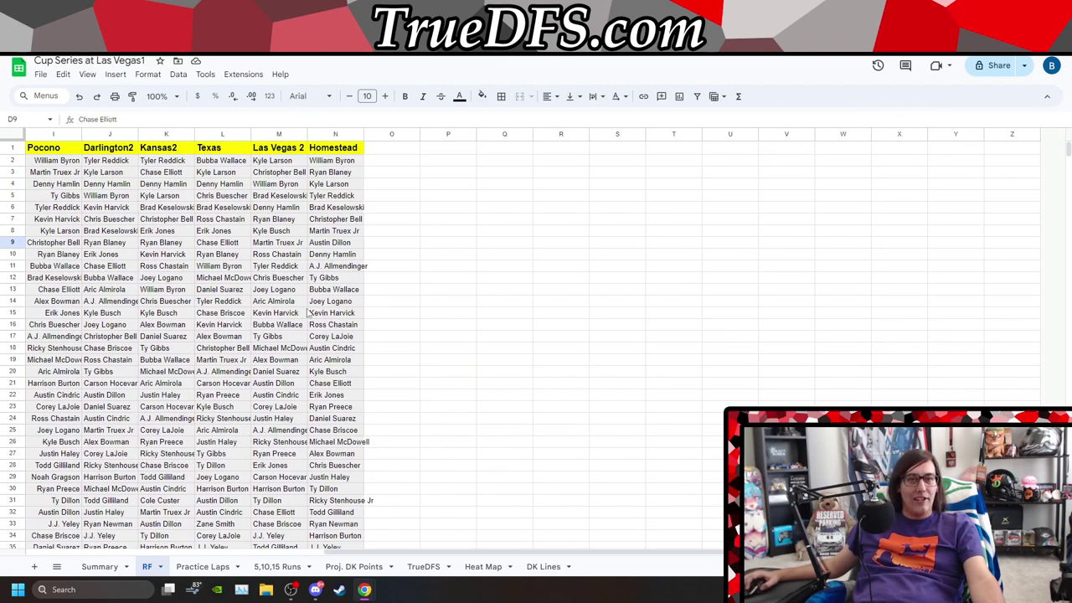